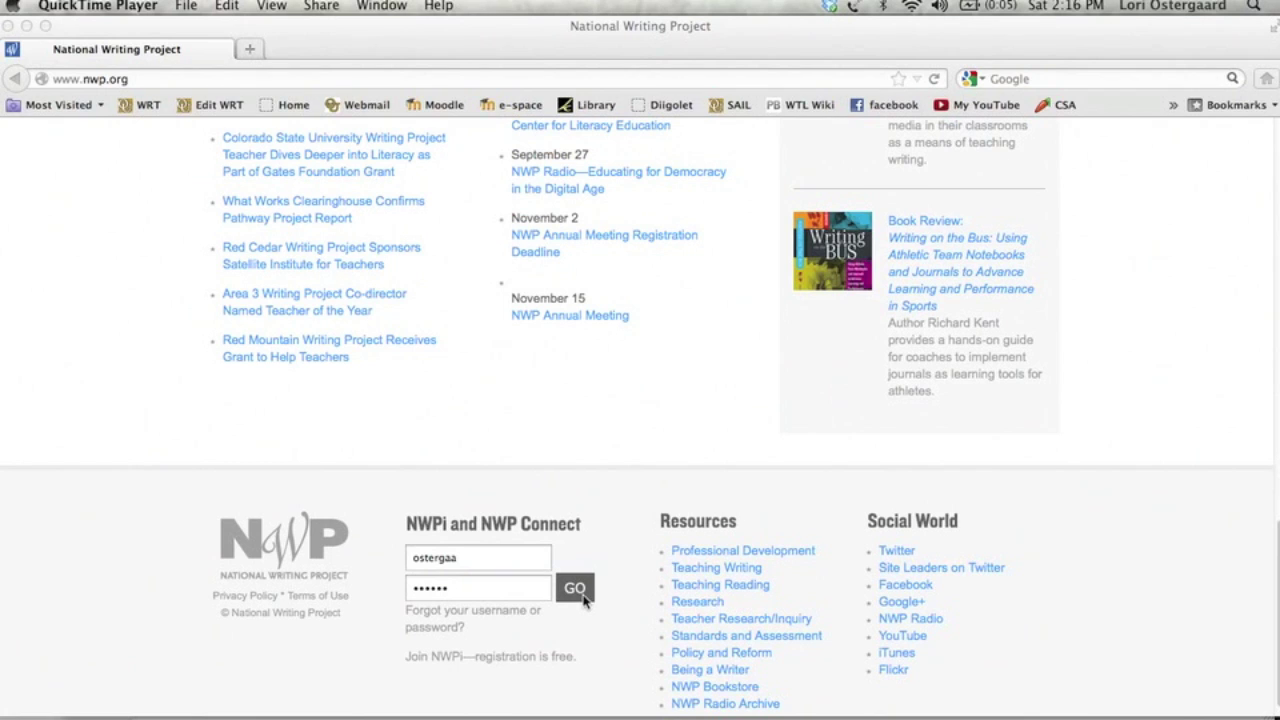
# Submit the filled-in NWP login, go to the NWP Connect community site, and log in there as well.
pyautogui.click(585, 598)
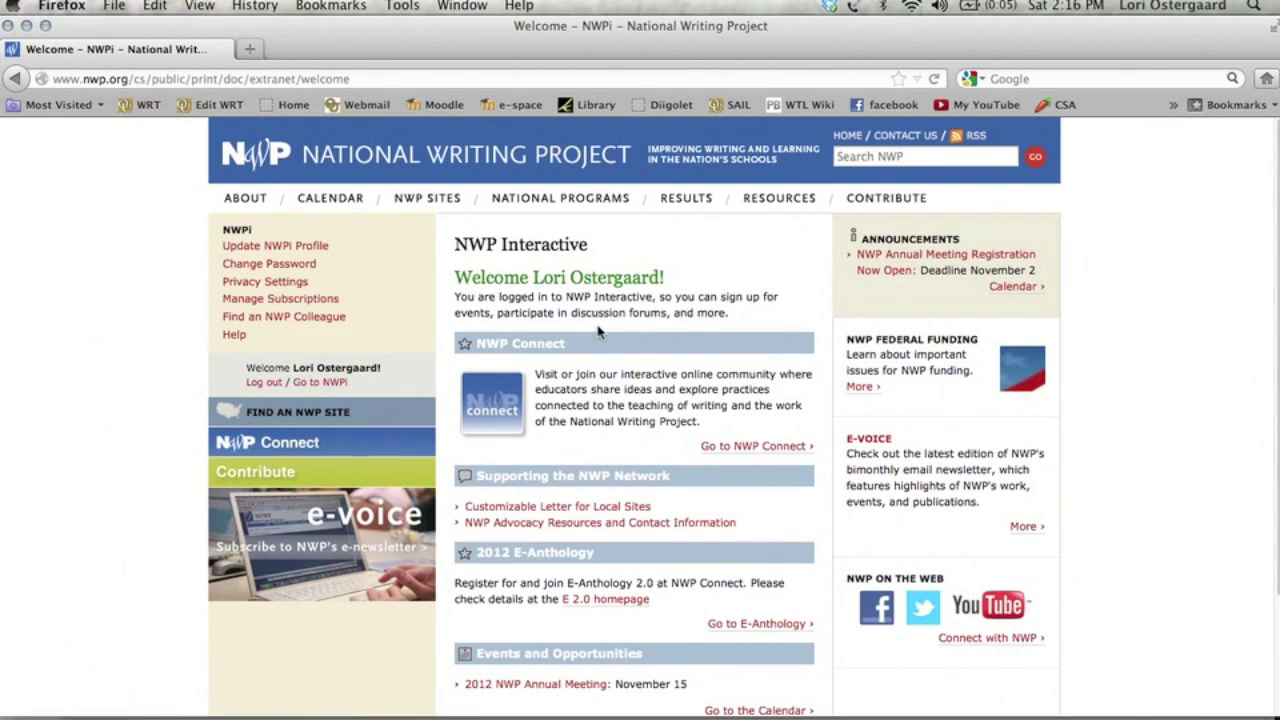
pyautogui.click(289, 443)
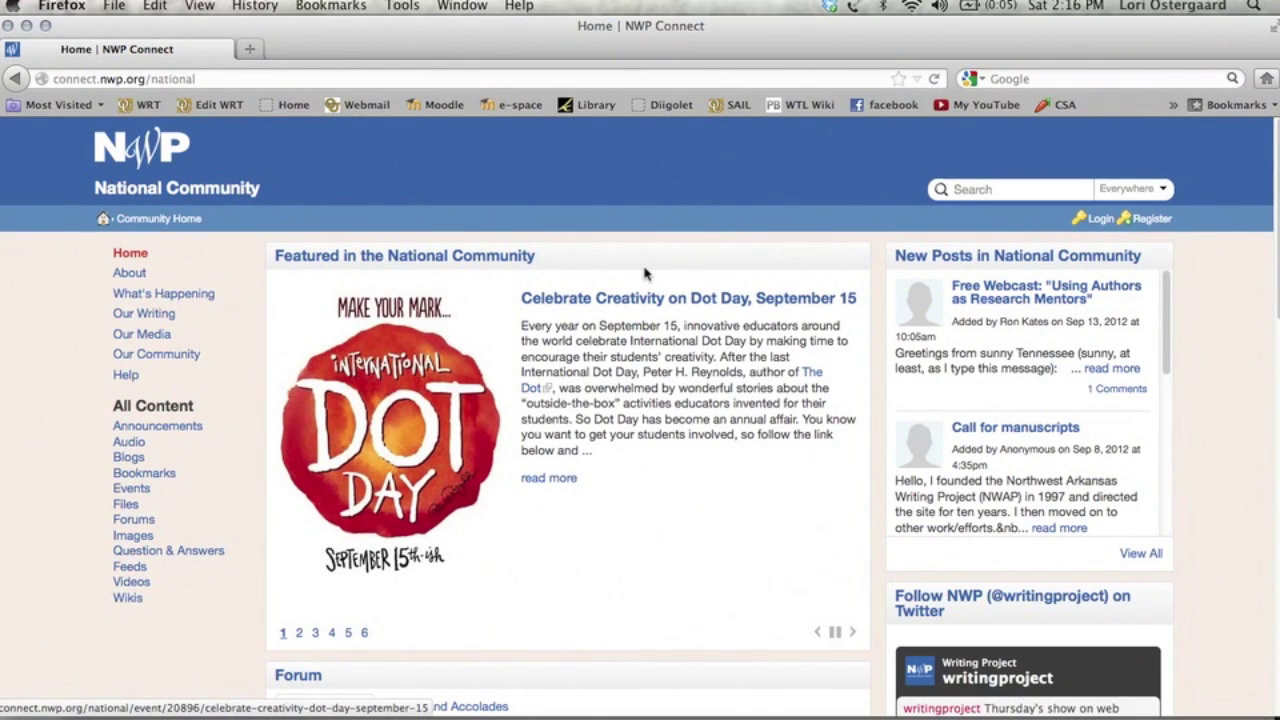
pyautogui.click(1106, 221)
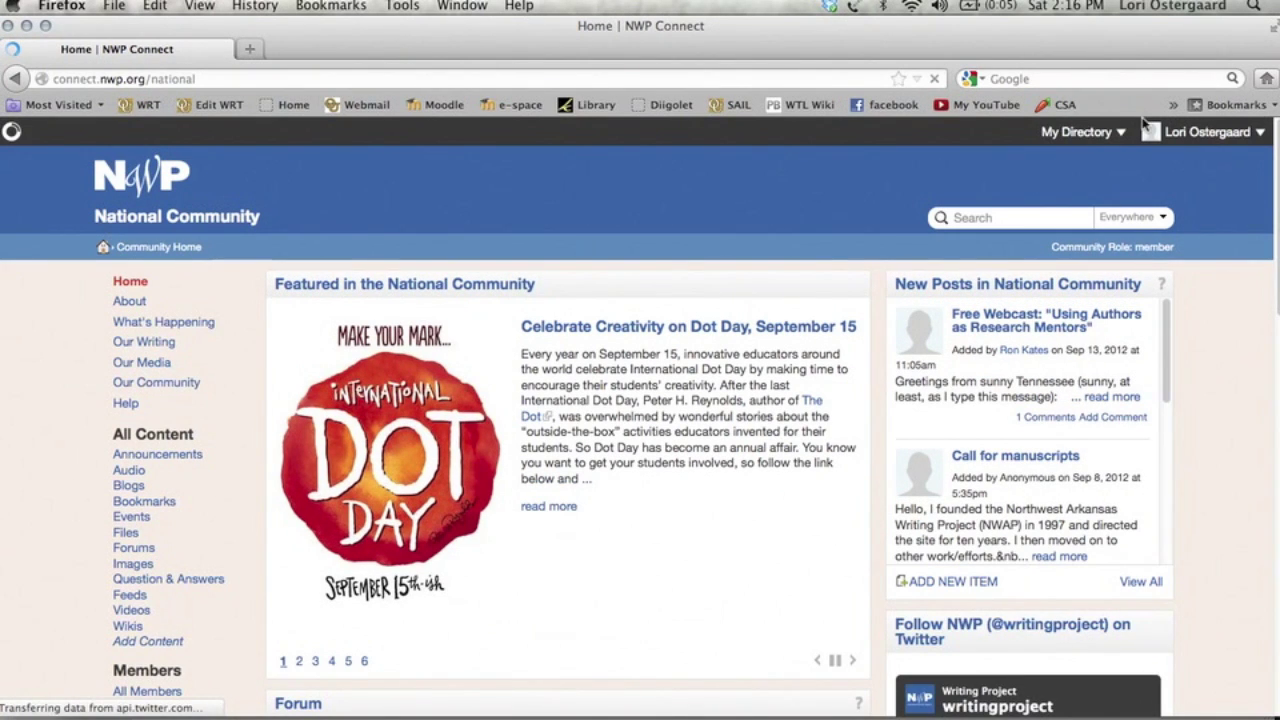
# Open the Meadow Brook Writing Project community from the full list of communities in My Directory.
pyautogui.click(1118, 134)
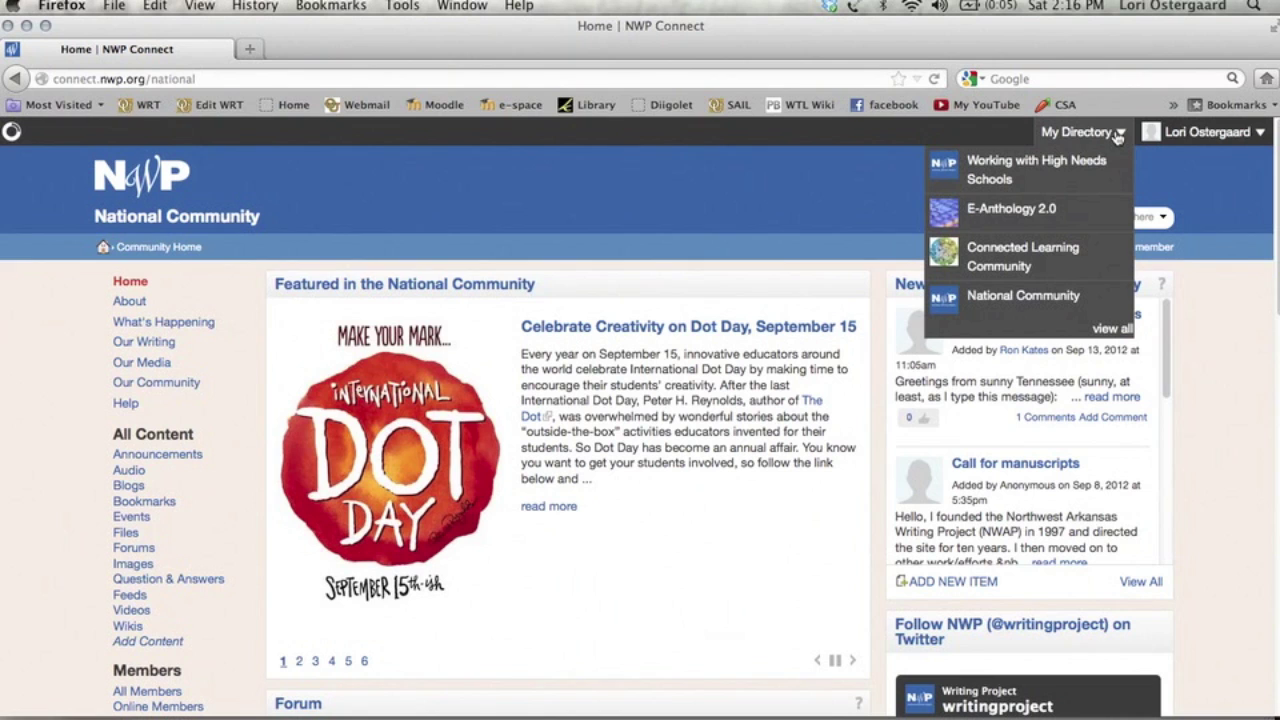
pyautogui.click(1104, 330)
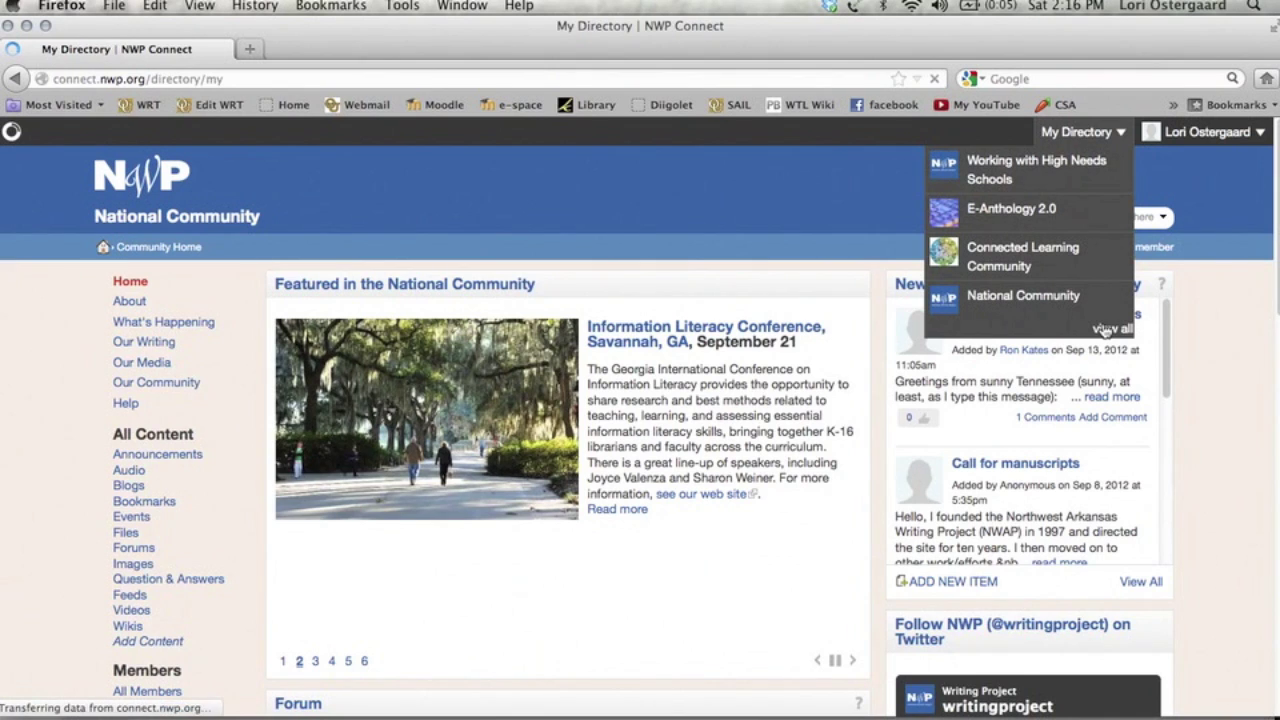
pyautogui.scroll(-5, 754, 317)
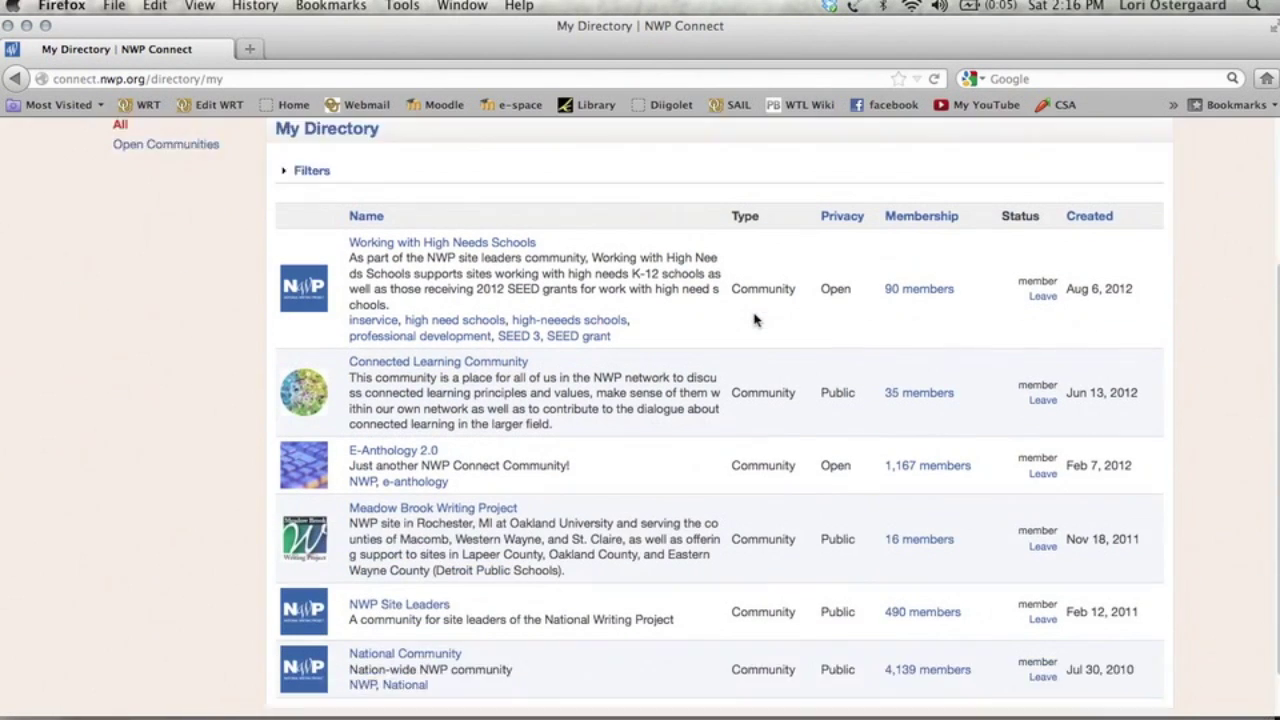
pyautogui.click(456, 456)
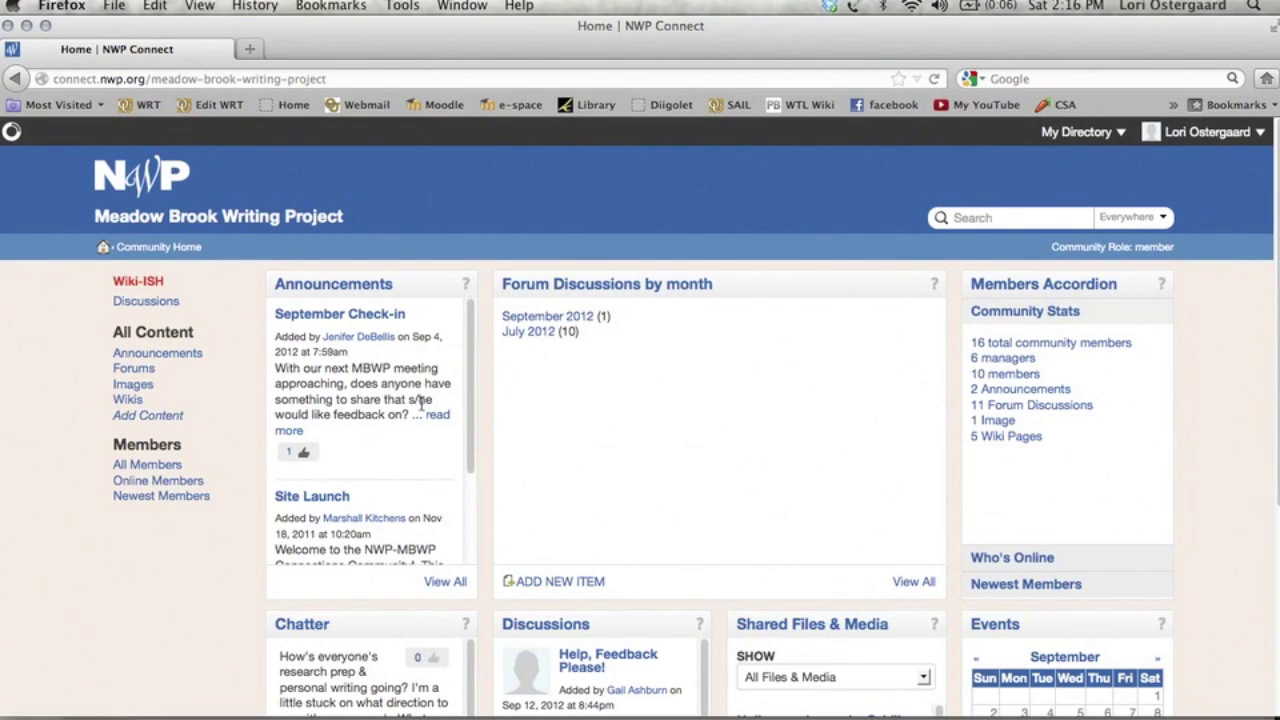
# Open the ISI 2012 Teacher Presentations page from the community's wikis.
pyautogui.click(130, 399)
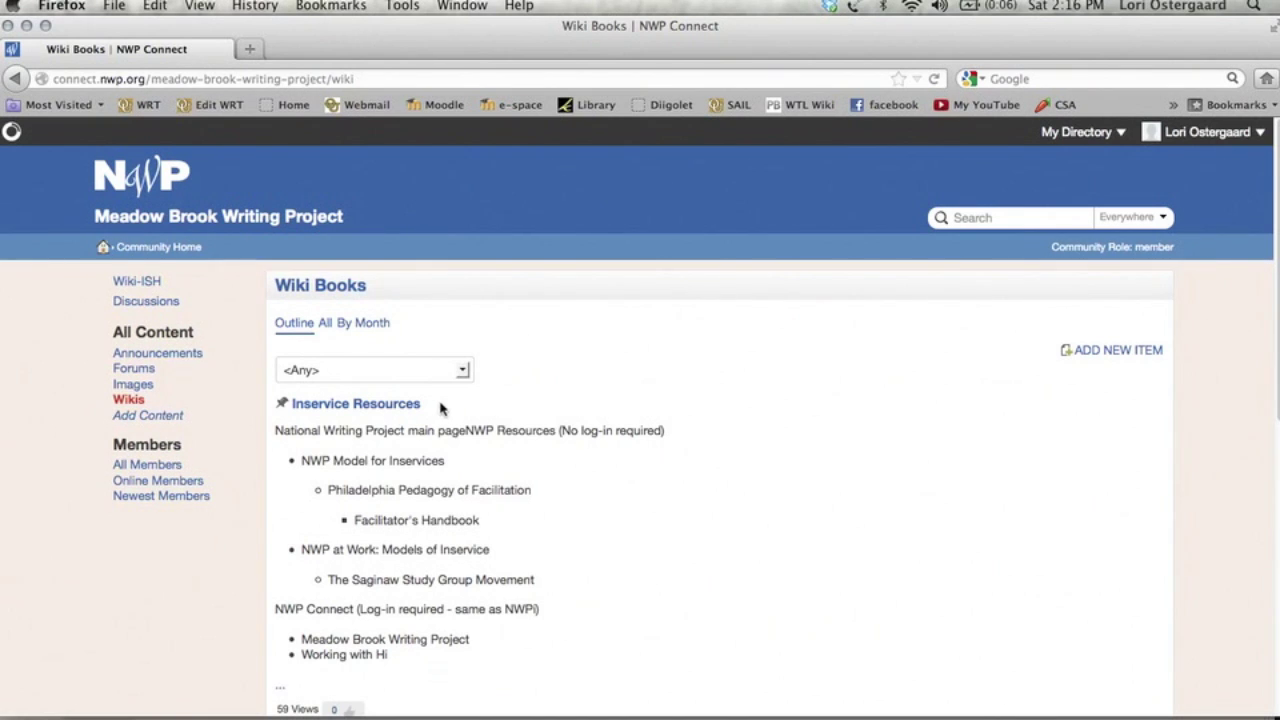
pyautogui.scroll(-5, 543, 403)
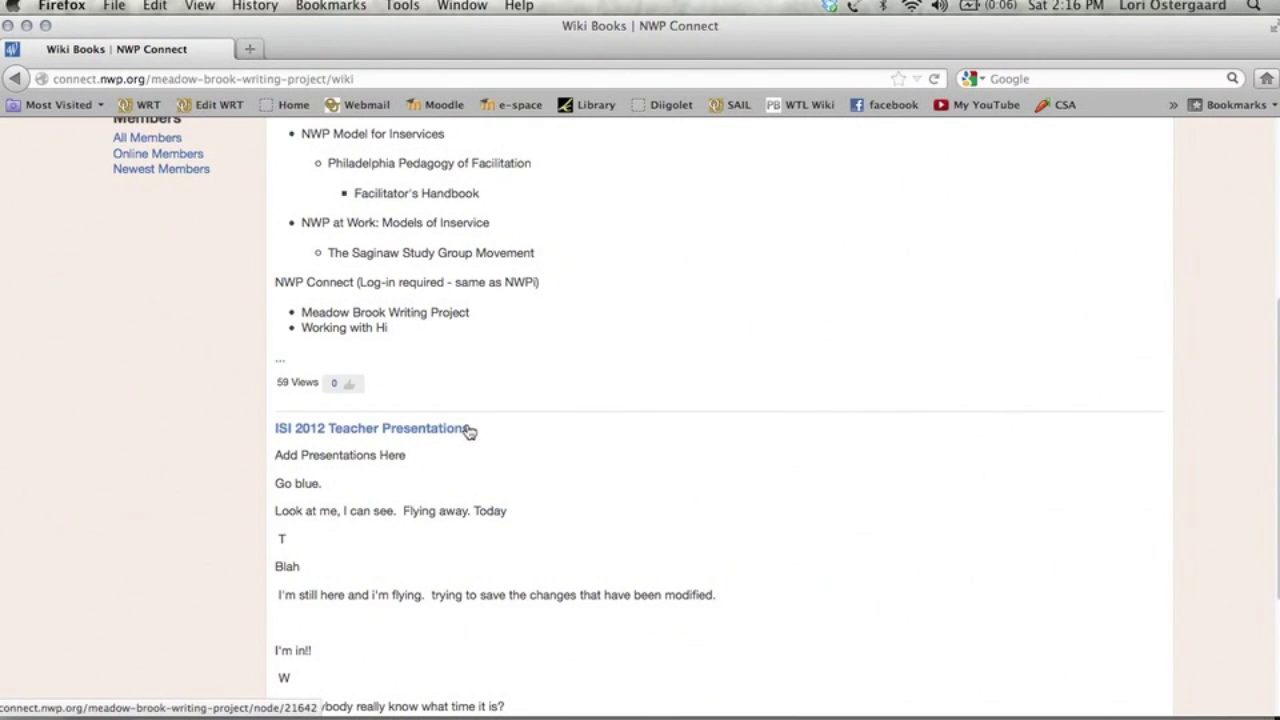
pyautogui.click(463, 431)
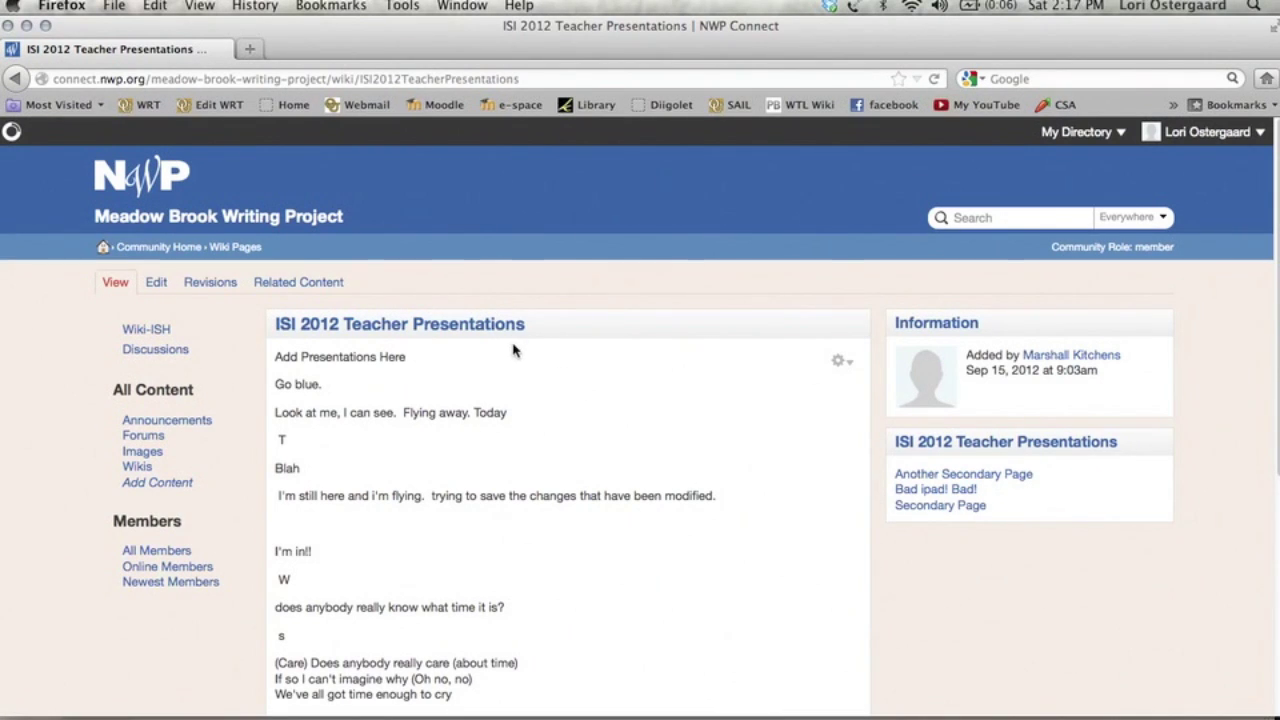
# Open the ISI 2012 Teacher Presentations page for editing and delete the word "Blah" from its body.
pyautogui.click(846, 366)
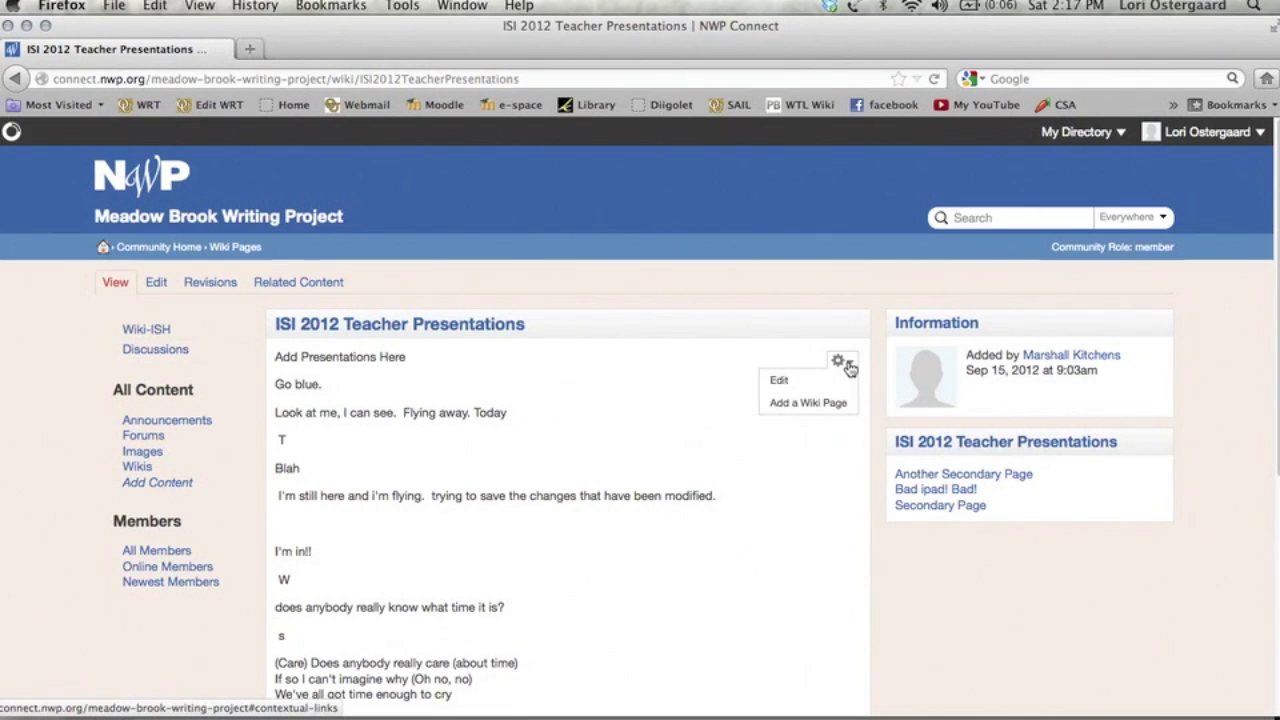
pyautogui.click(776, 383)
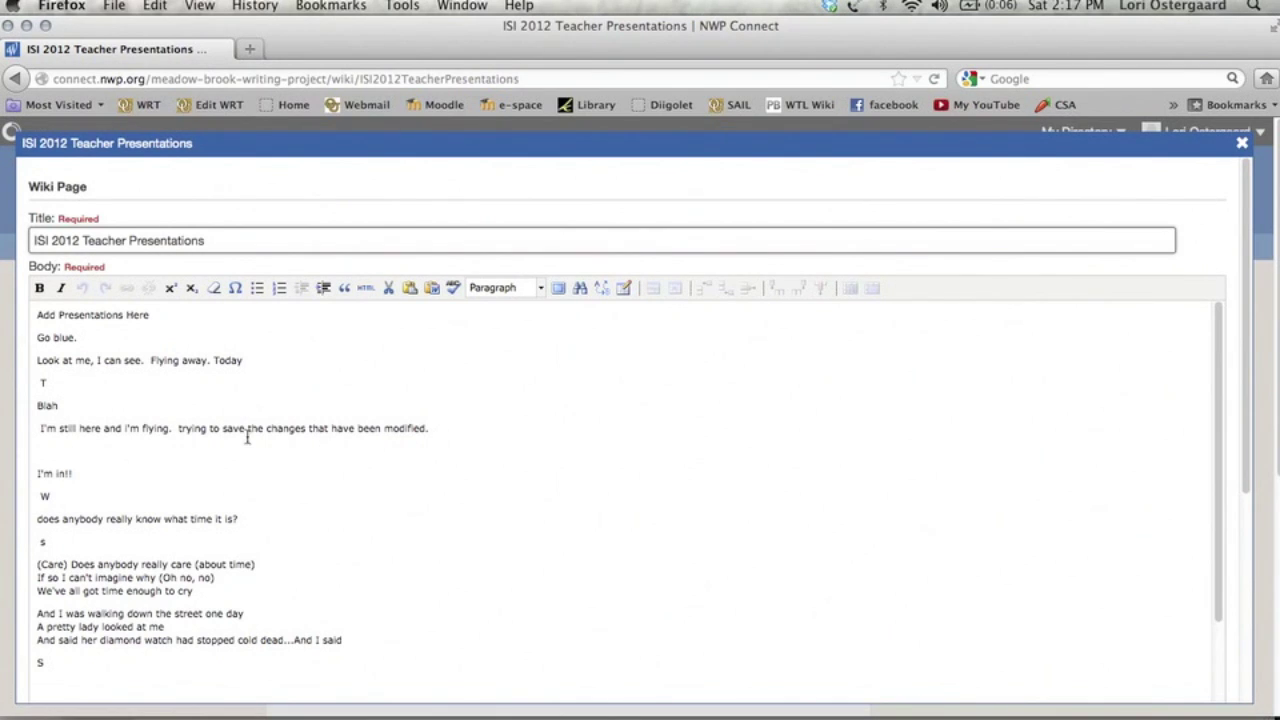
pyautogui.moveTo(58, 406); pyautogui.dragTo(35, 405)
pyautogui.press('BackSpace')
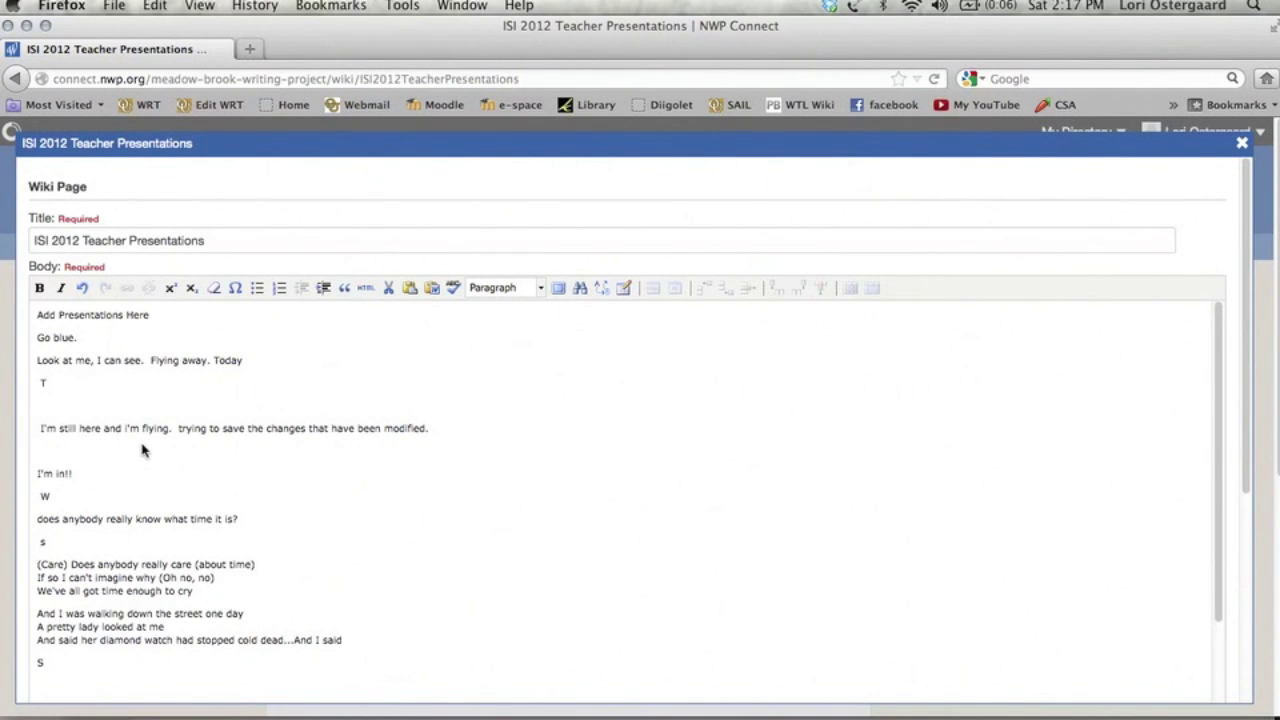
# Copy the lyrics from "(Care) Does anybody really care" through "And I said", and save the wiki page.
pyautogui.scroll(-3, 228, 488)
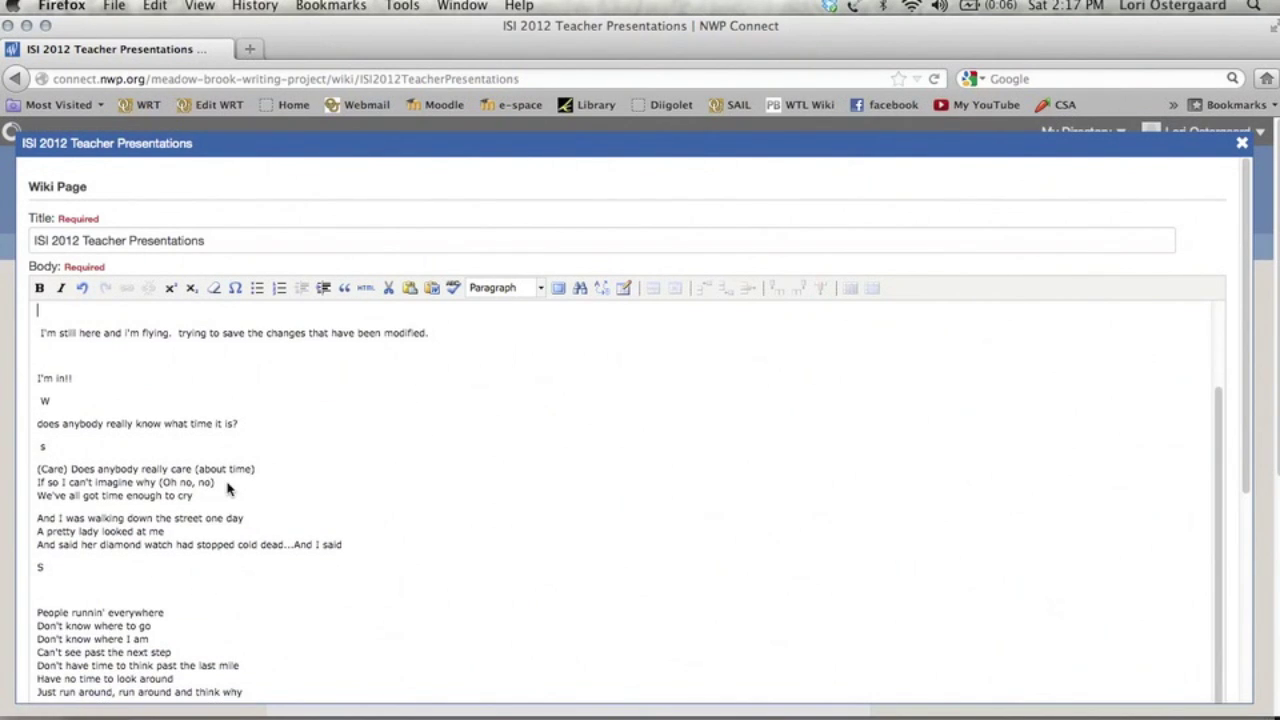
pyautogui.click(357, 546)
pyautogui.moveTo(120, 546); pyautogui.dragTo(20, 470)
pyautogui.press('super+c')
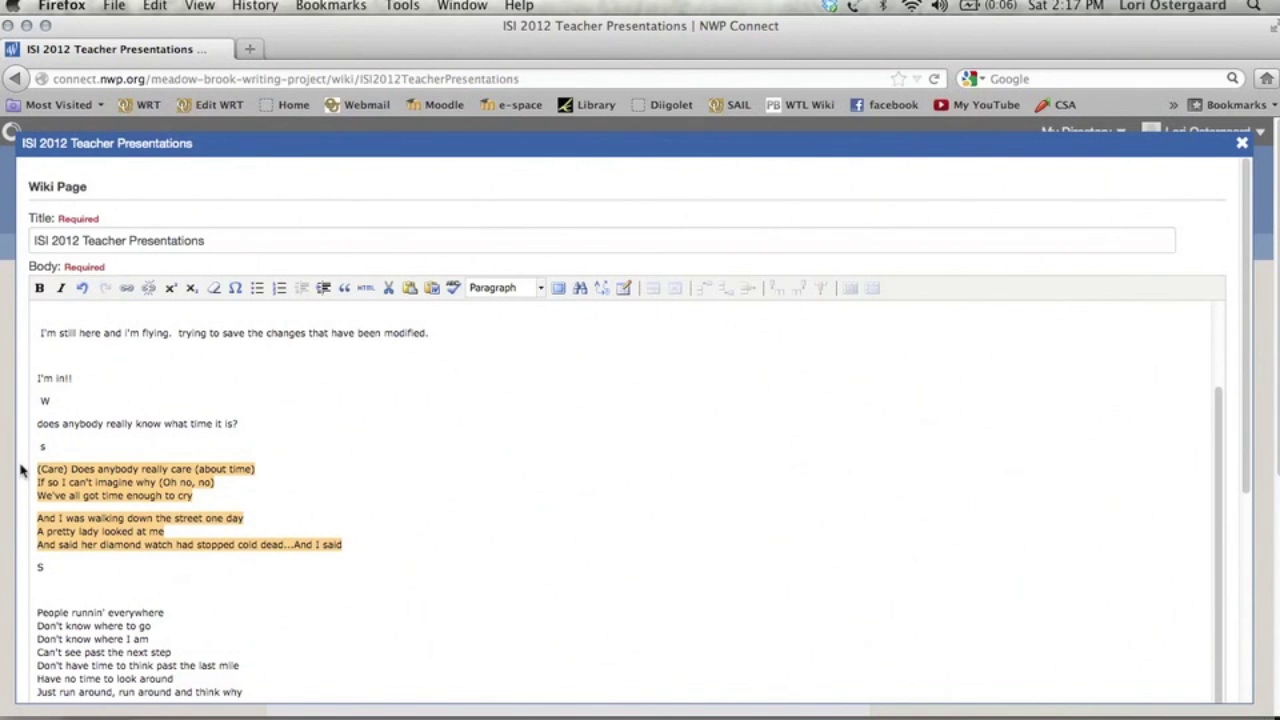
pyautogui.click(157, 7)
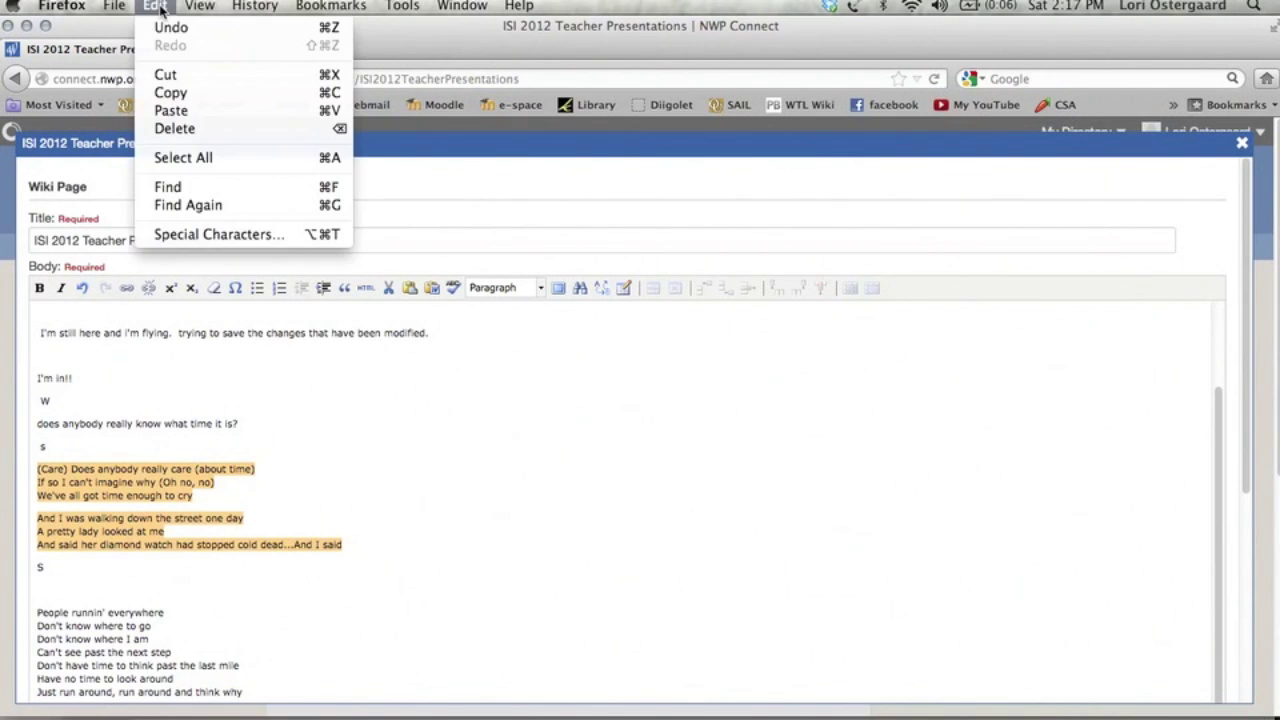
pyautogui.click(172, 91)
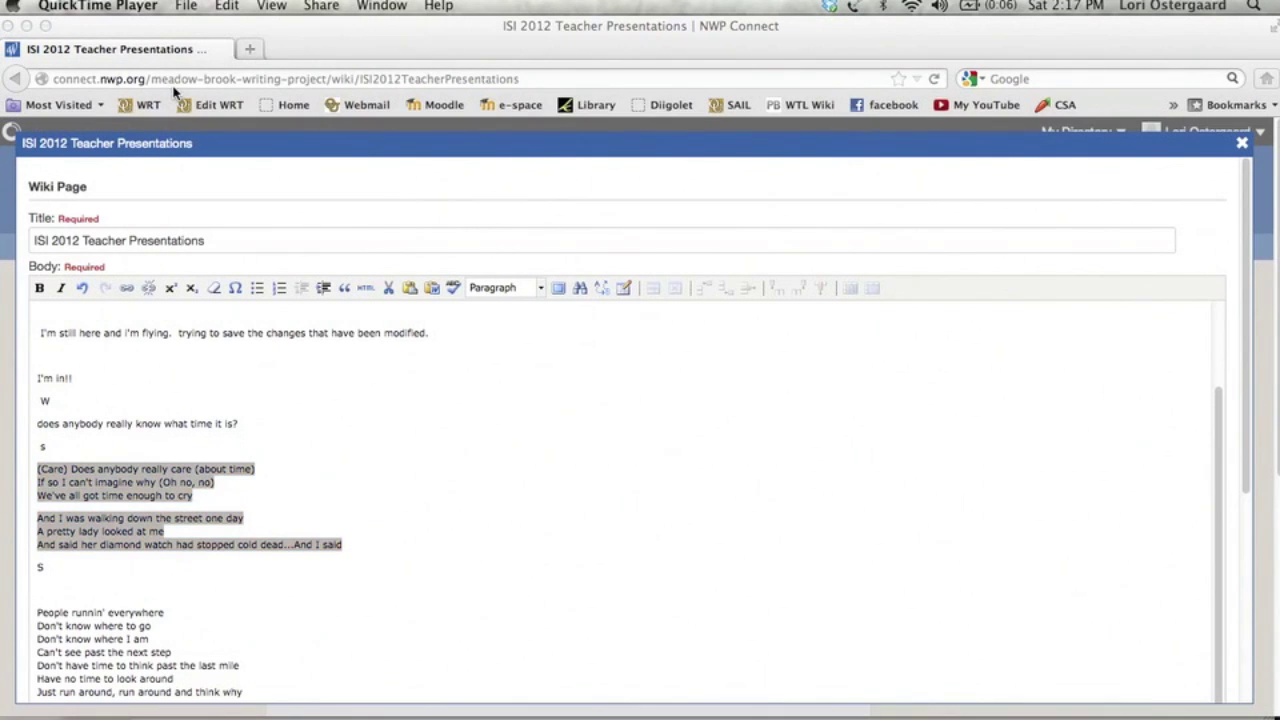
pyautogui.scroll(-5, 330, 332)
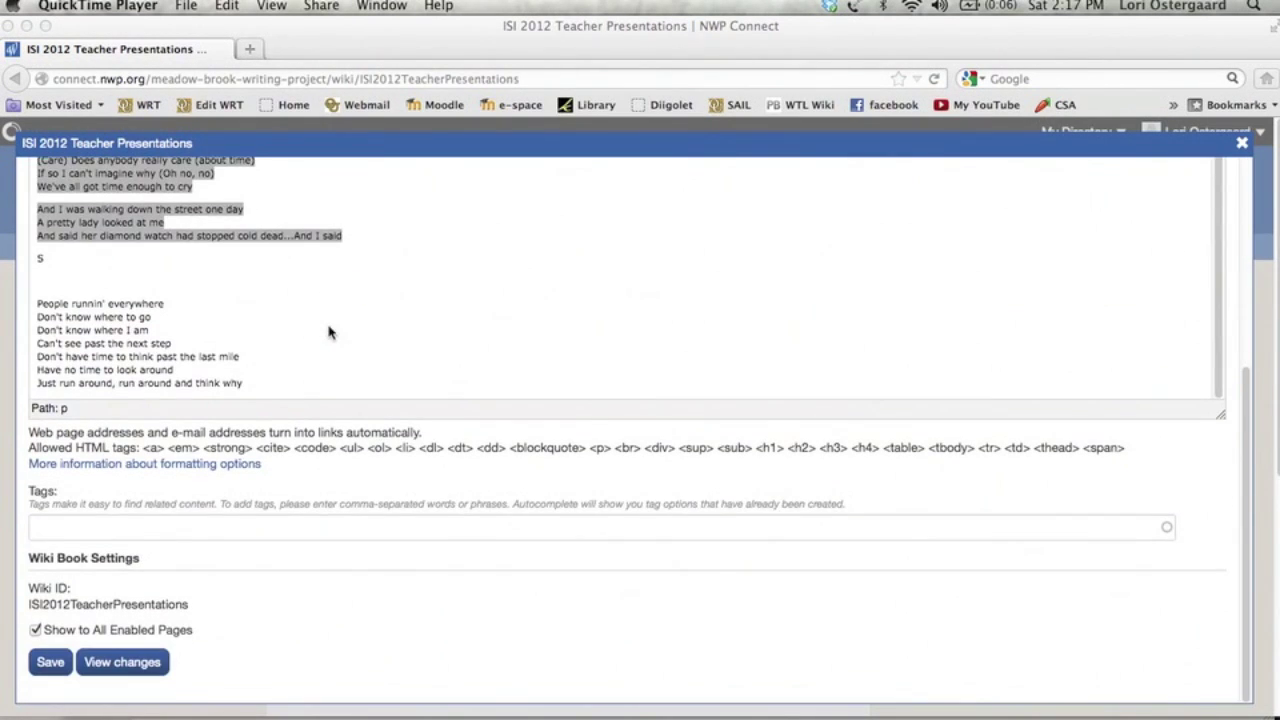
pyautogui.click(66, 666)
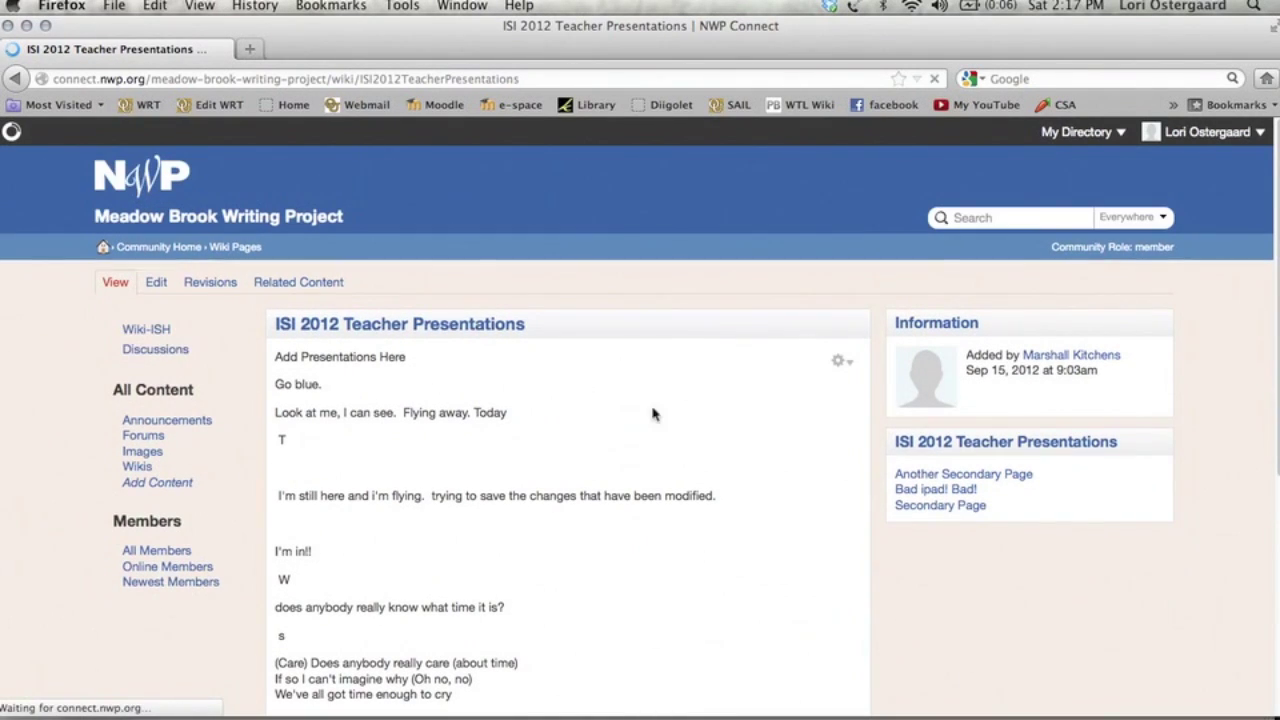
# Open the wiki page Another Secondary Page for editing and change its title to "Chicago Lyrics".
pyautogui.click(917, 478)
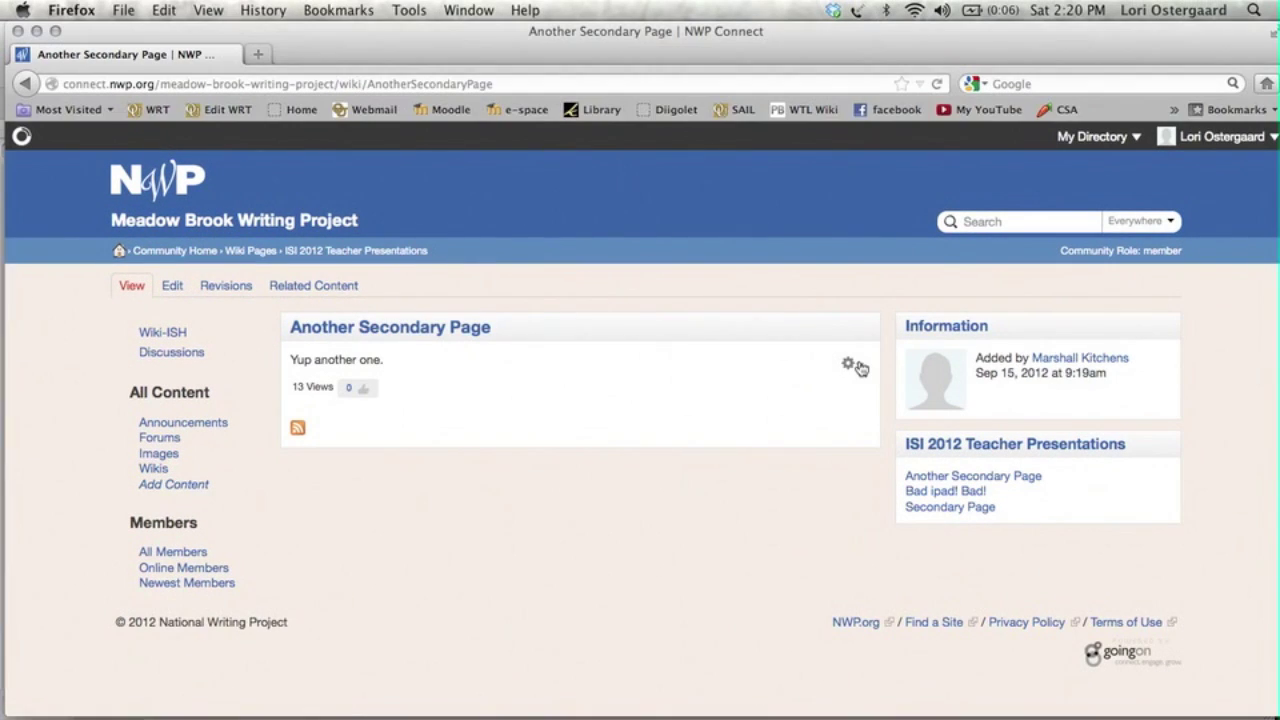
pyautogui.click(853, 365)
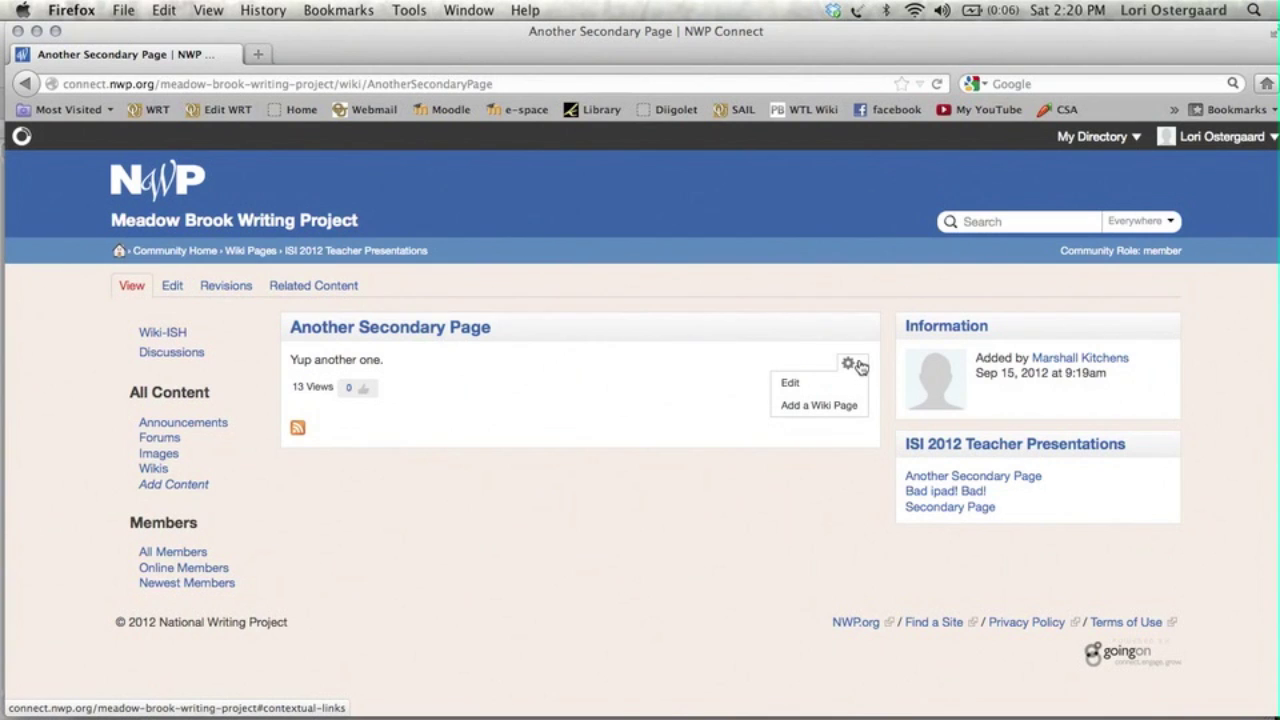
pyautogui.click(813, 386)
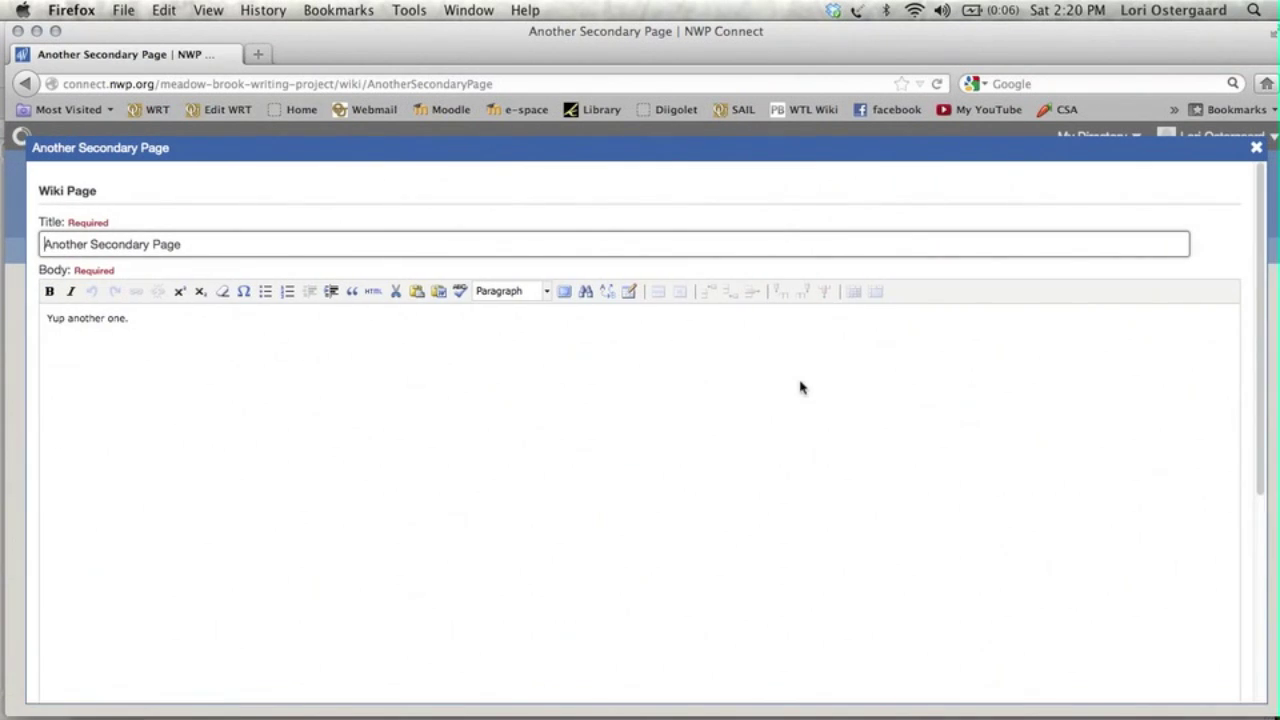
pyautogui.press('super+a')
pyautogui.press('BackSpace')
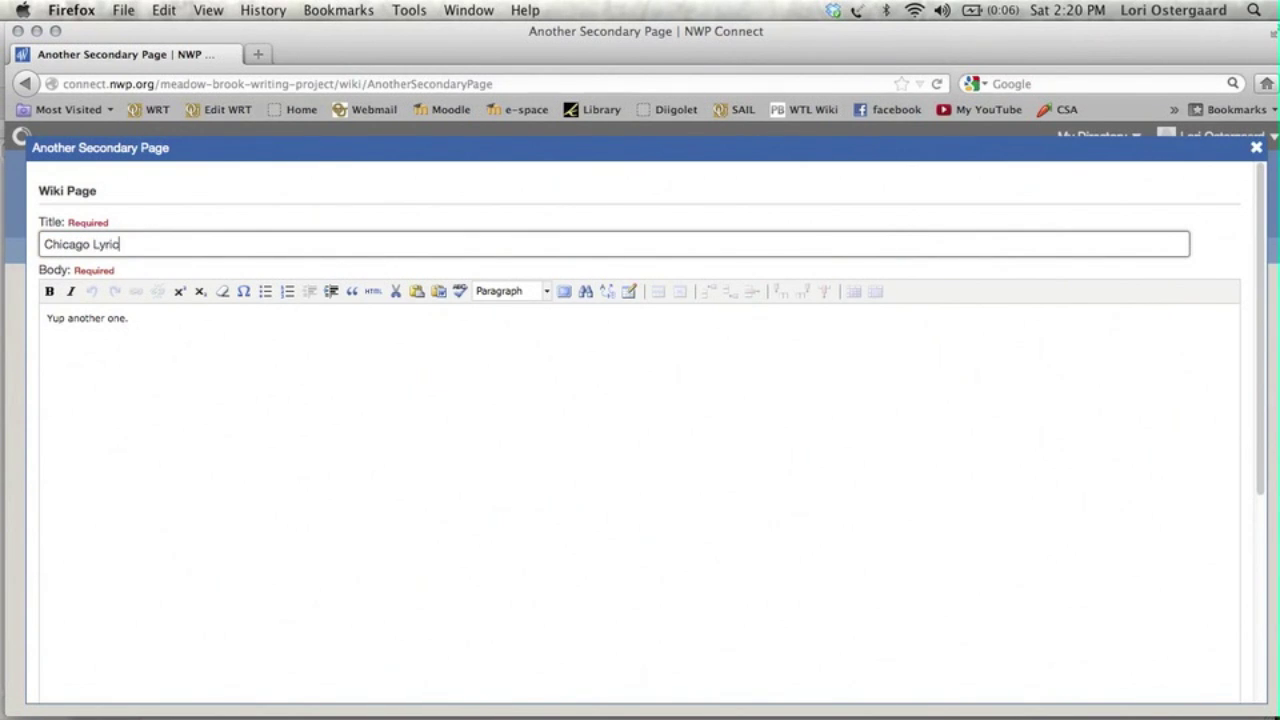
# Replace the body text "Yup another one." with the copied lyrics and save the page.
pyautogui.moveTo(146, 318); pyautogui.dragTo(5, 313)
pyautogui.press('BackSpace')
pyautogui.press('super+v')
pyautogui.scroll(-10, 374, 415)
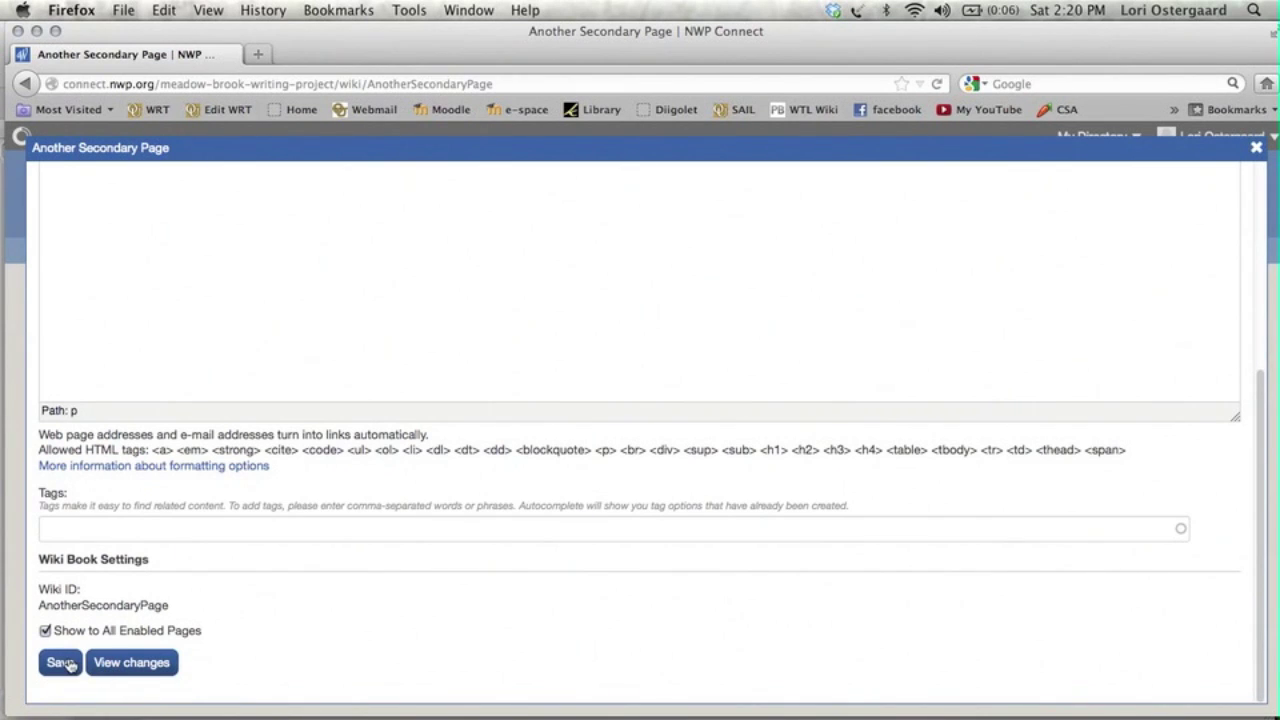
pyautogui.click(60, 663)
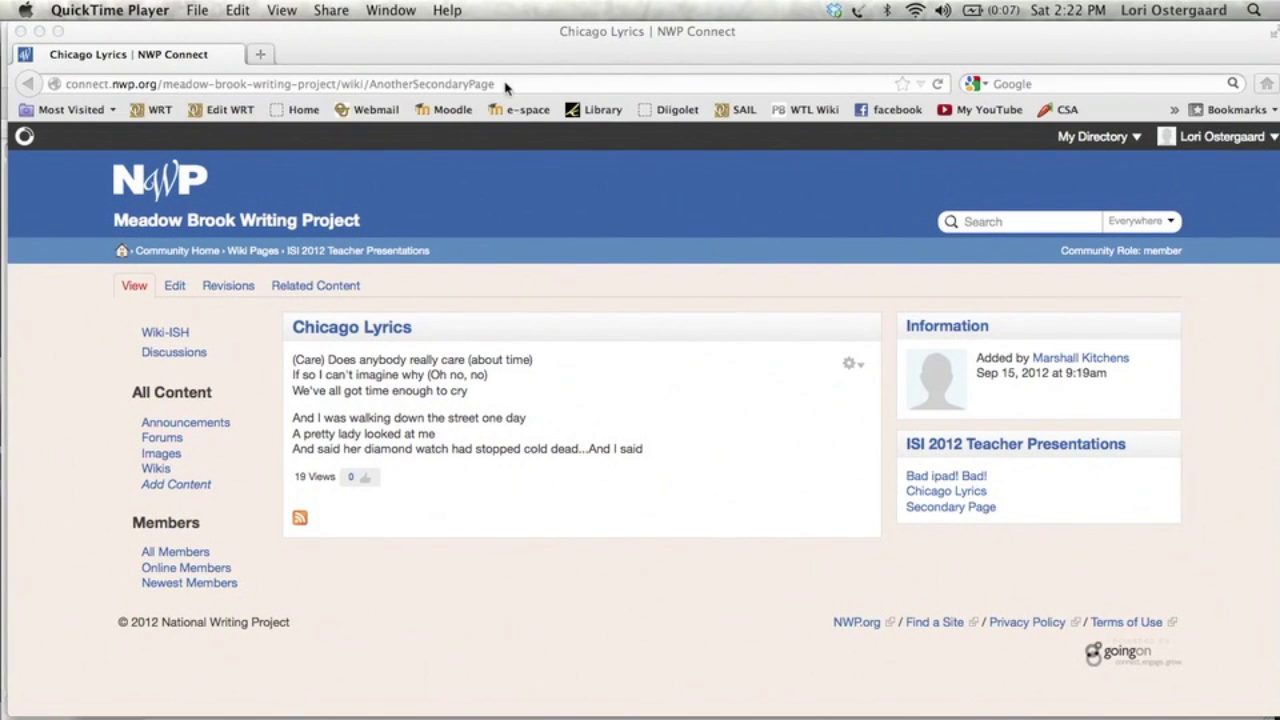
# Copy the full web address of the Chicago Lyrics page.
pyautogui.click(505, 85)
pyautogui.moveTo(503, 84); pyautogui.dragTo(66, 84)
pyautogui.click(166, 12)
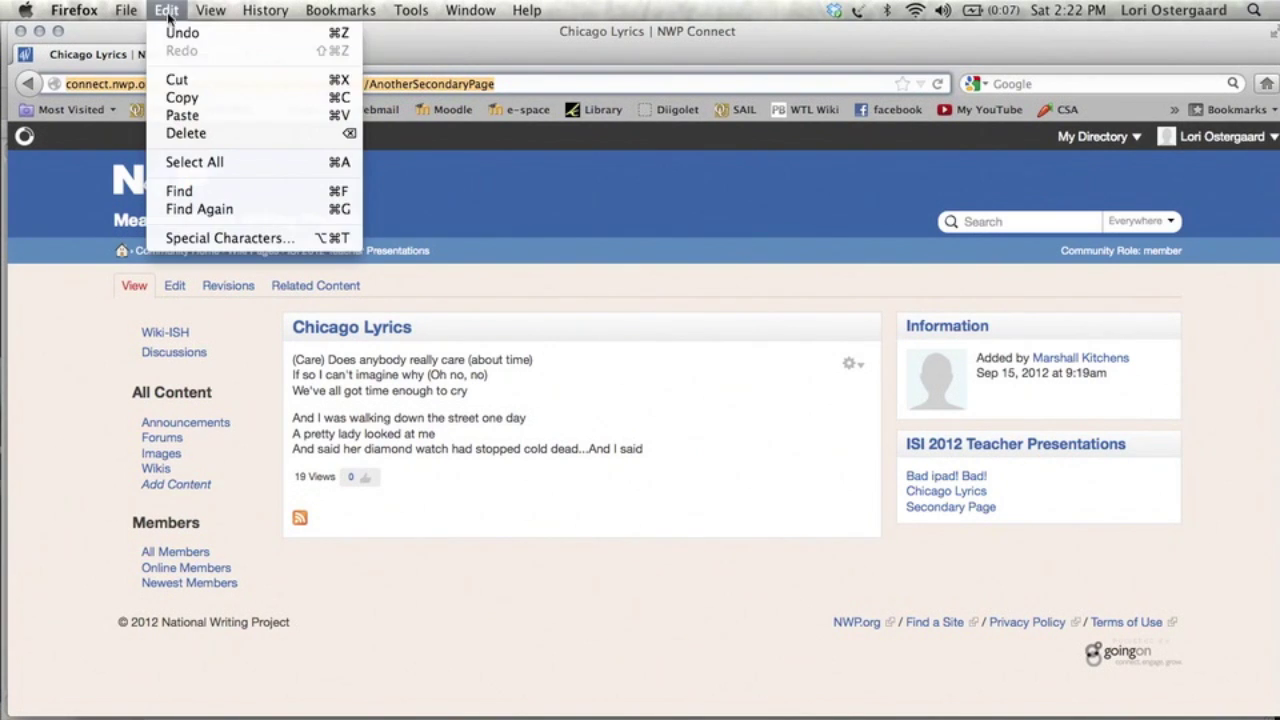
pyautogui.click(200, 96)
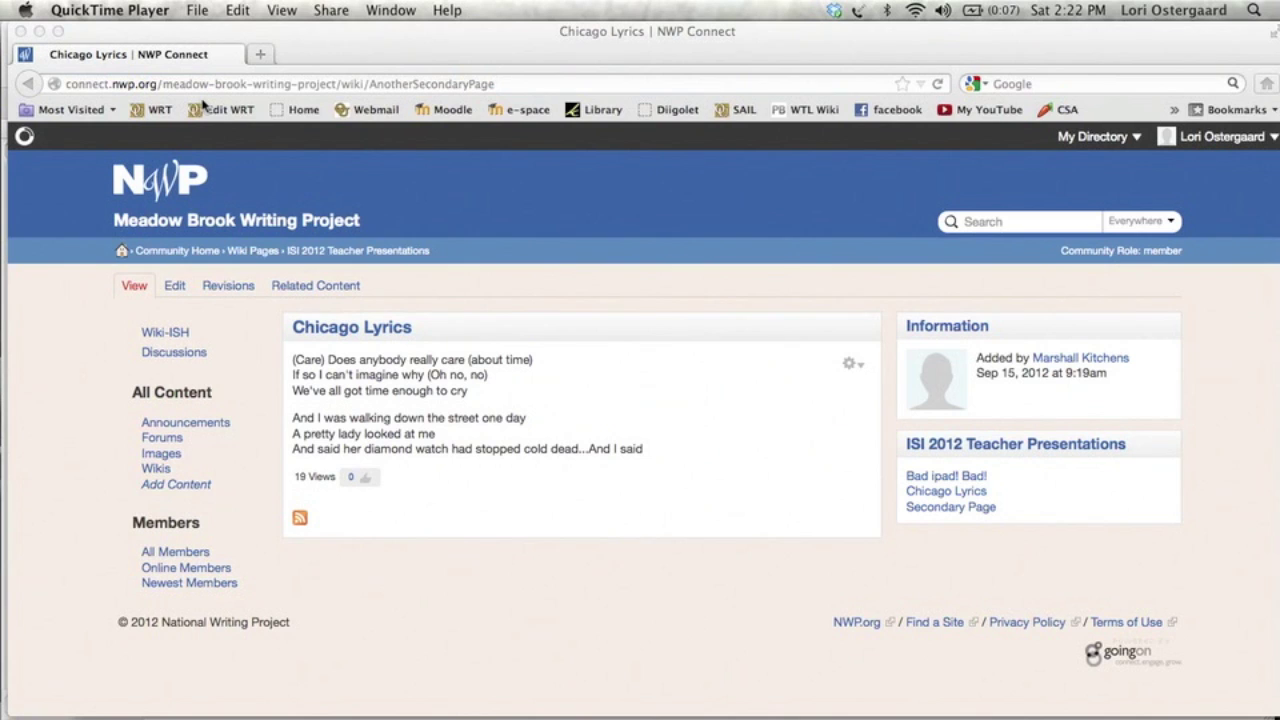
# Edit the ISI 2012 Teacher Presentations page, adding the text "Chicago Lyrics" on the empty line above the "(Care)" verse.
pyautogui.click(946, 446)
pyautogui.click(946, 446)
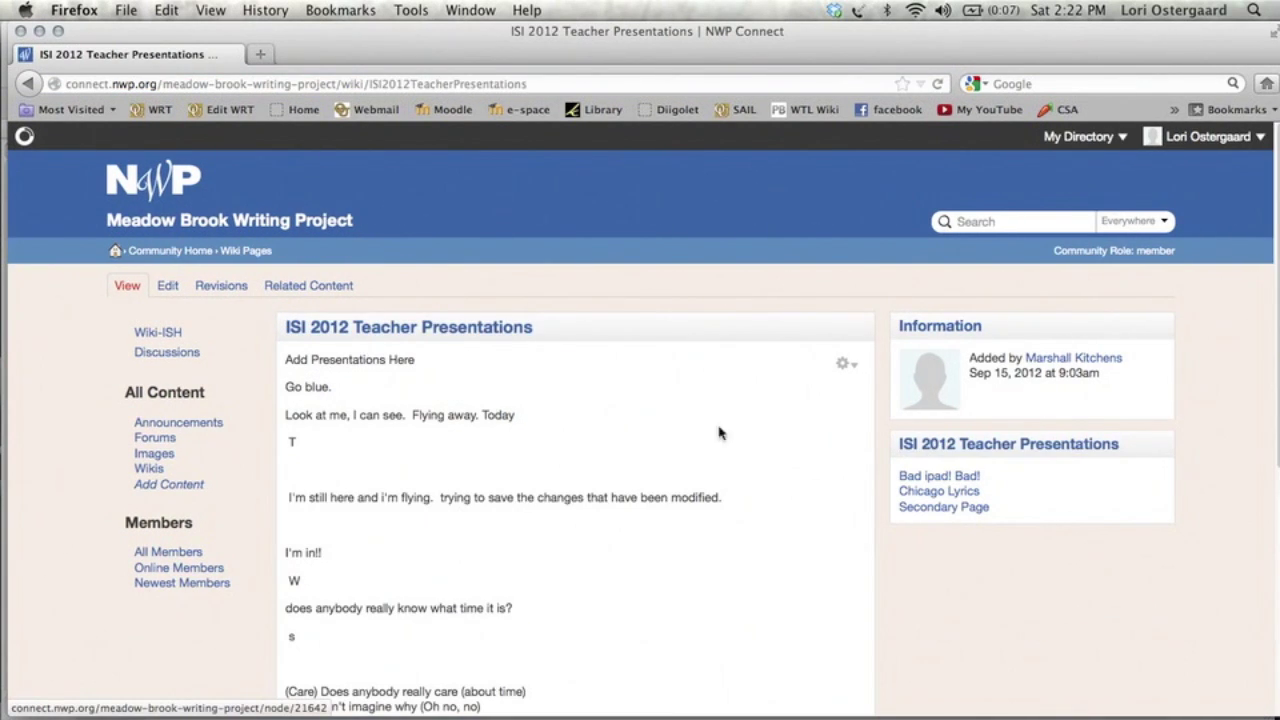
pyautogui.click(847, 364)
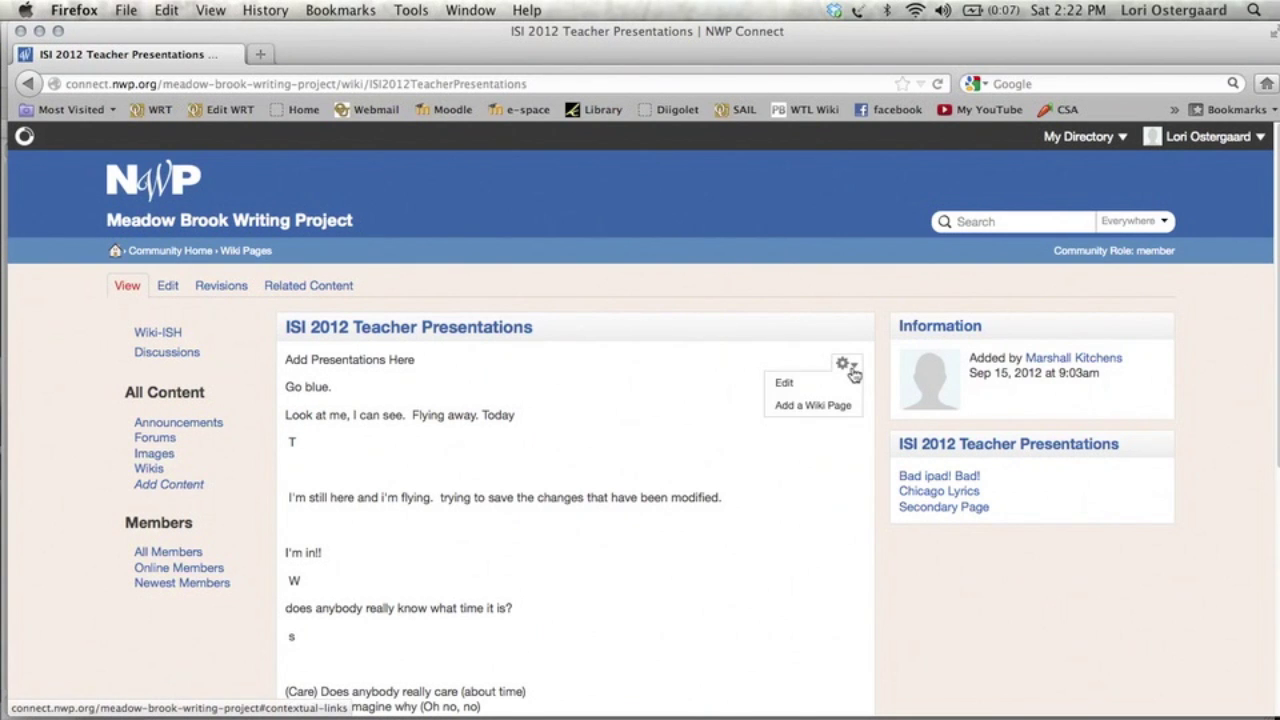
pyautogui.click(818, 386)
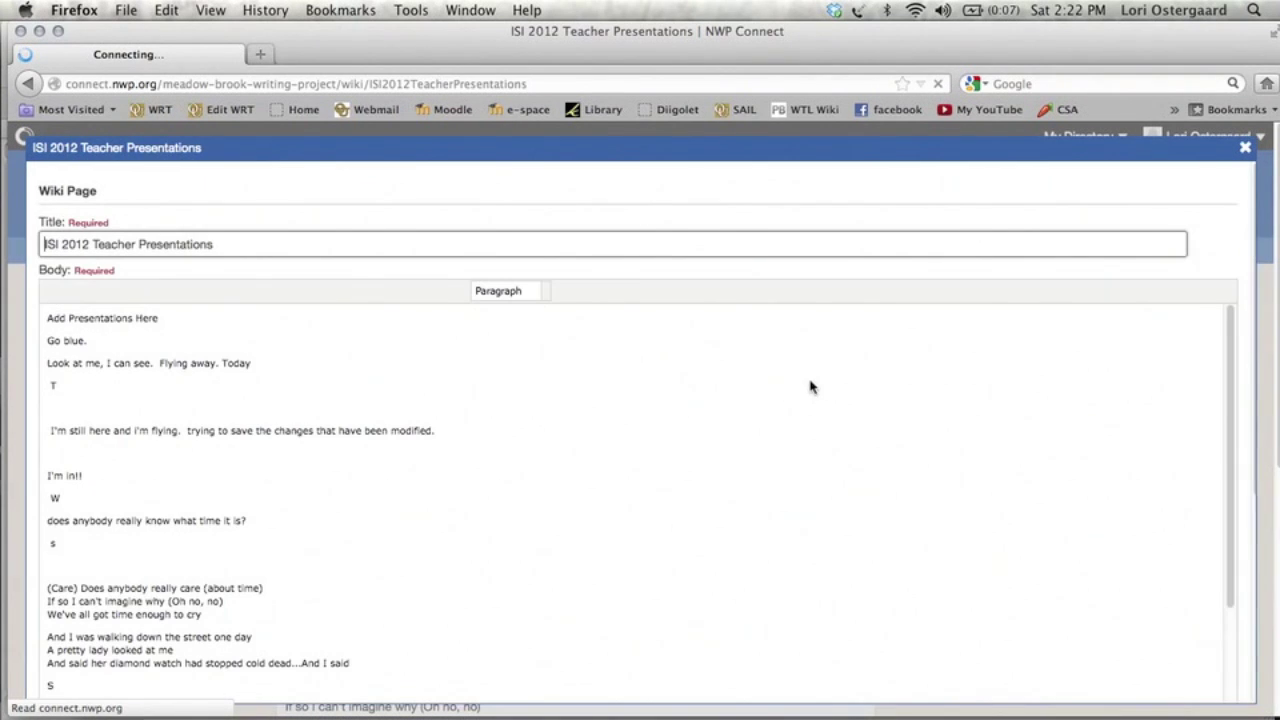
pyautogui.click(95, 568)
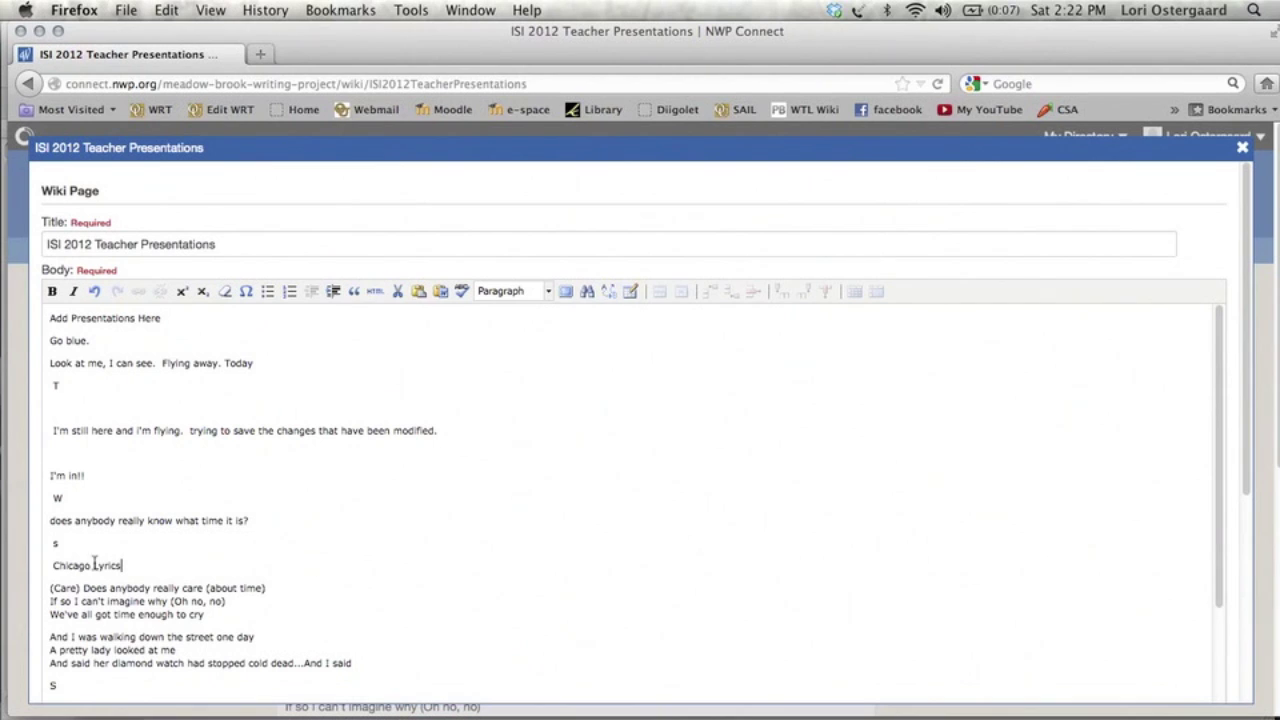
# Turn the "Chicago Lyrics" text into a link to the copied AnotherSecondaryPage address.
pyautogui.moveTo(140, 567); pyautogui.dragTo(51, 566)
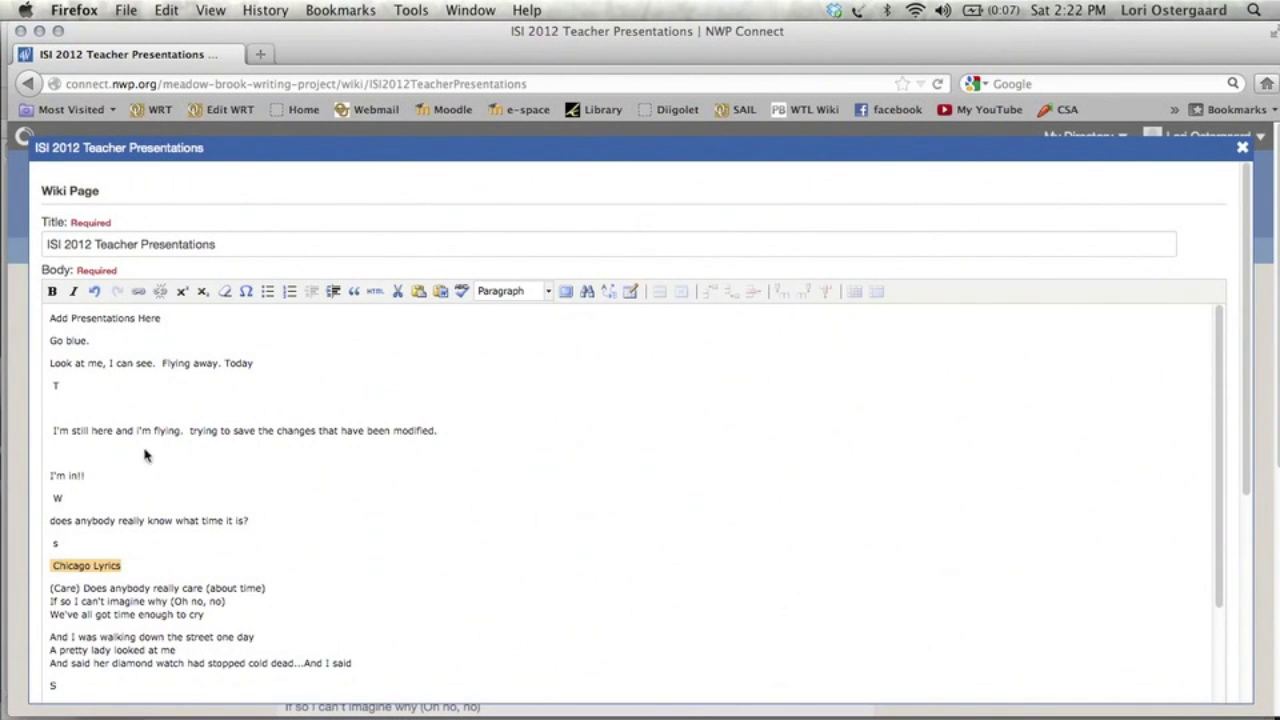
pyautogui.click(139, 292)
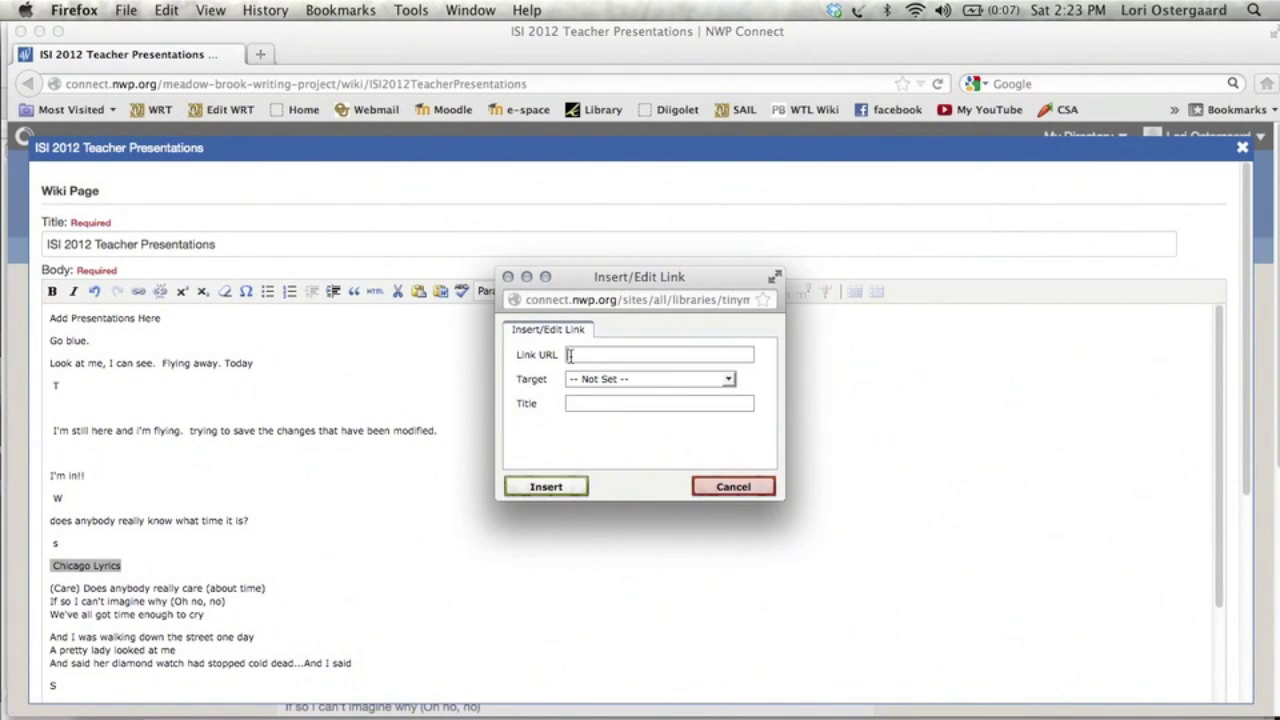
pyautogui.press('super+v')
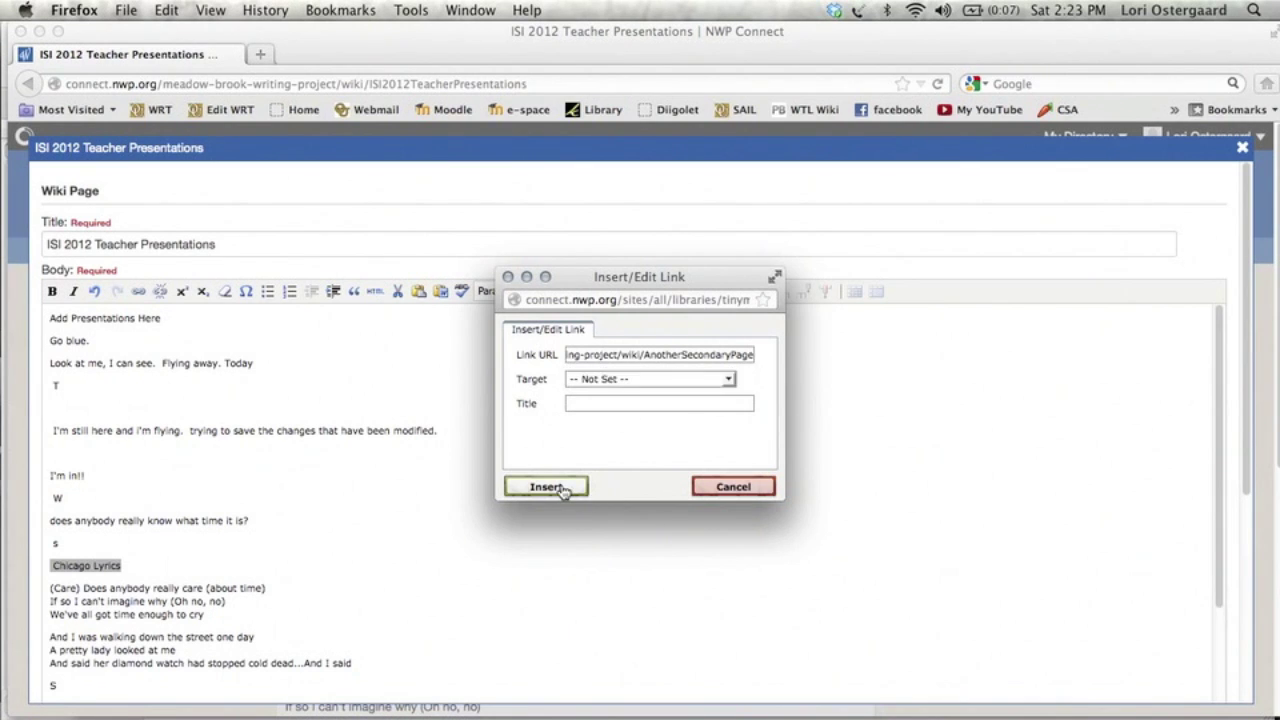
pyautogui.click(563, 489)
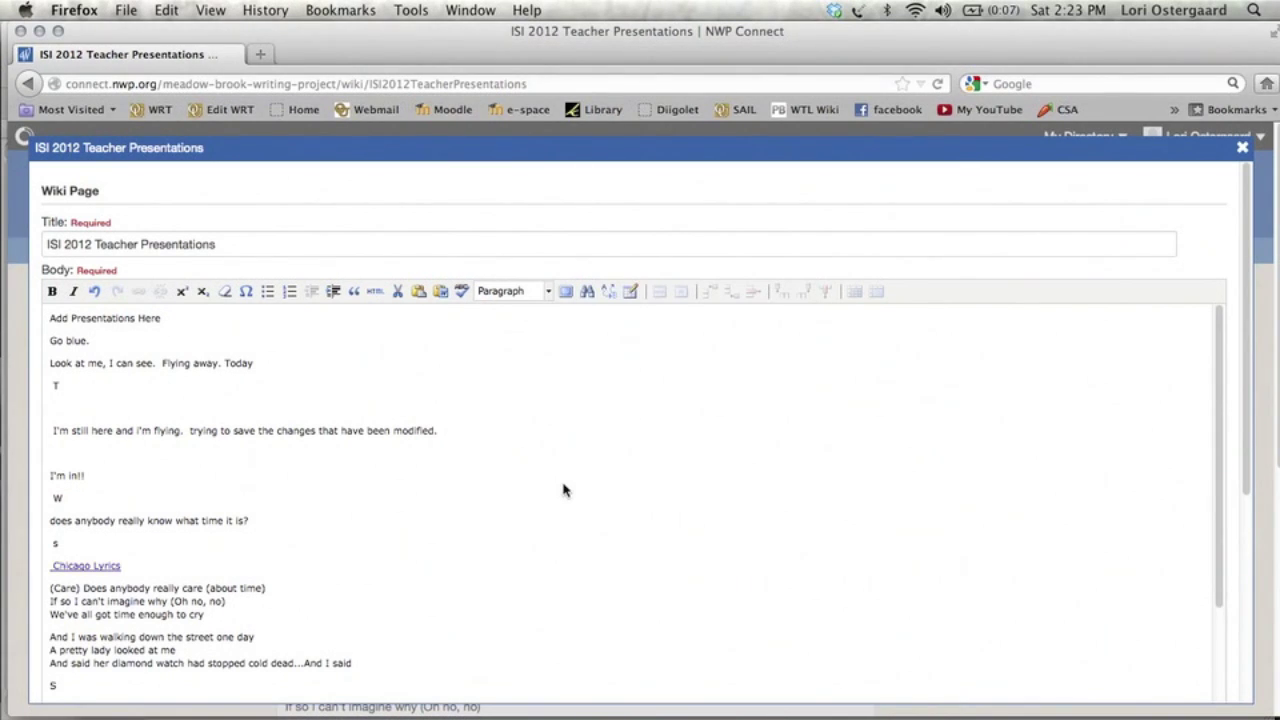
# Save the ISI 2012 Teacher Presentations page with the new Chicago Lyrics link.
pyautogui.scroll(-3, 563, 489)
pyautogui.scroll(-5, 563, 489)
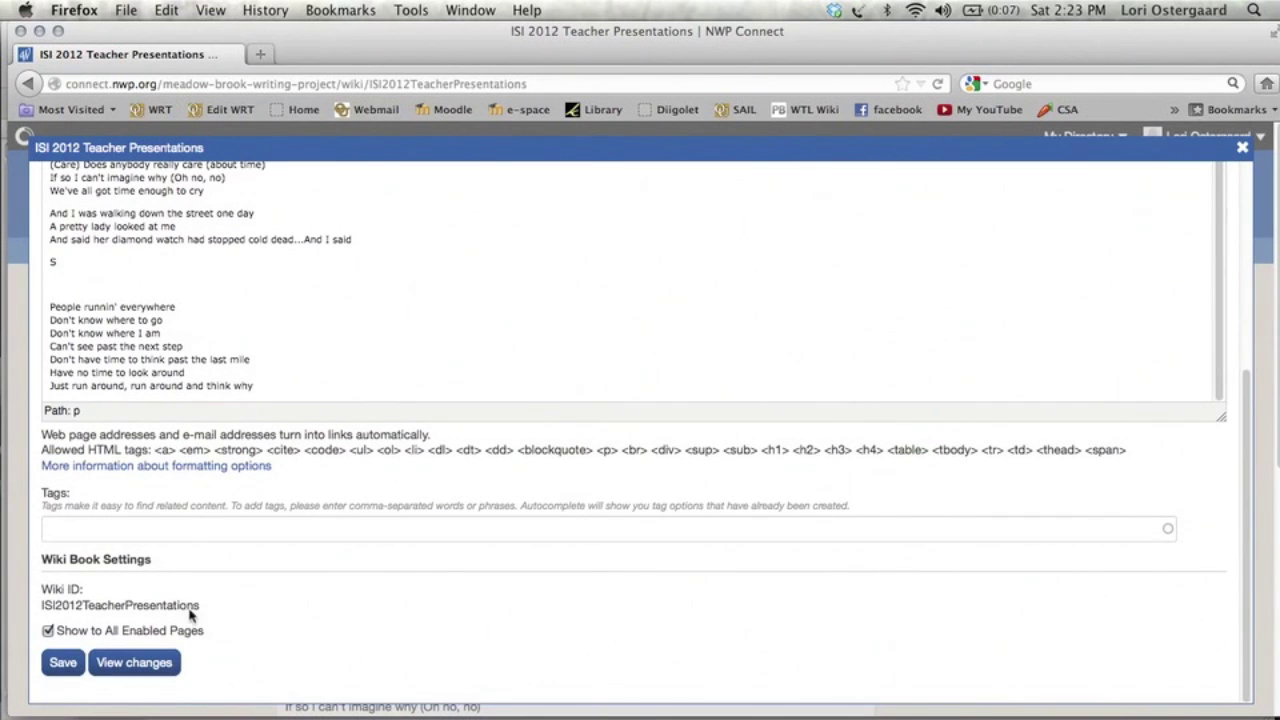
pyautogui.click(63, 663)
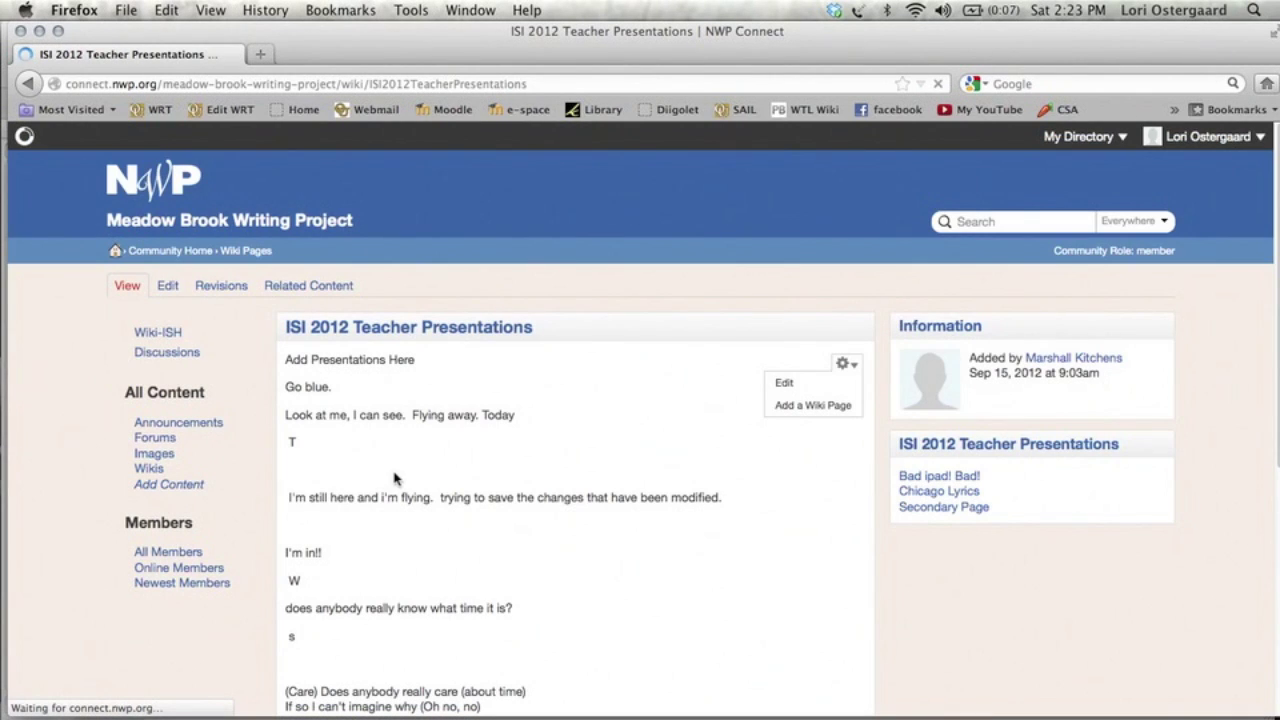
# Follow the Chicago Lyrics link in the page body to check its target, and return to ISI 2012 Teacher Presentations.
pyautogui.scroll(-5, 395, 480)
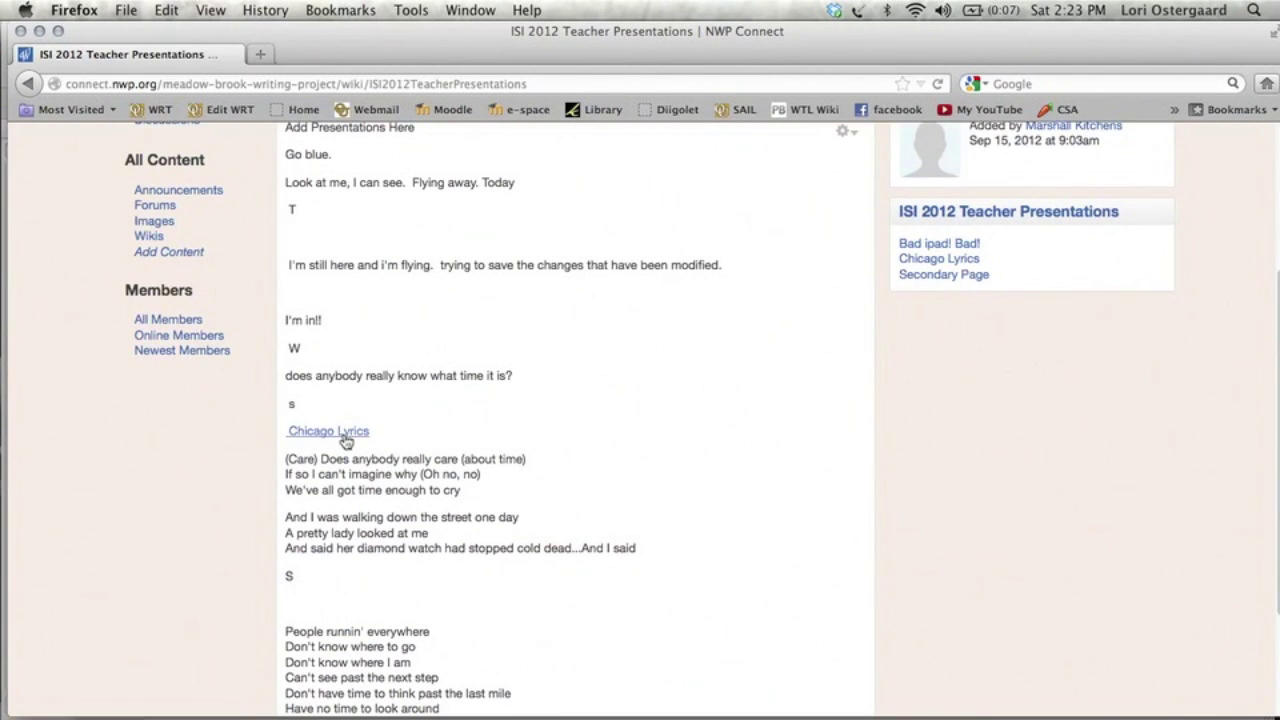
pyautogui.click(343, 433)
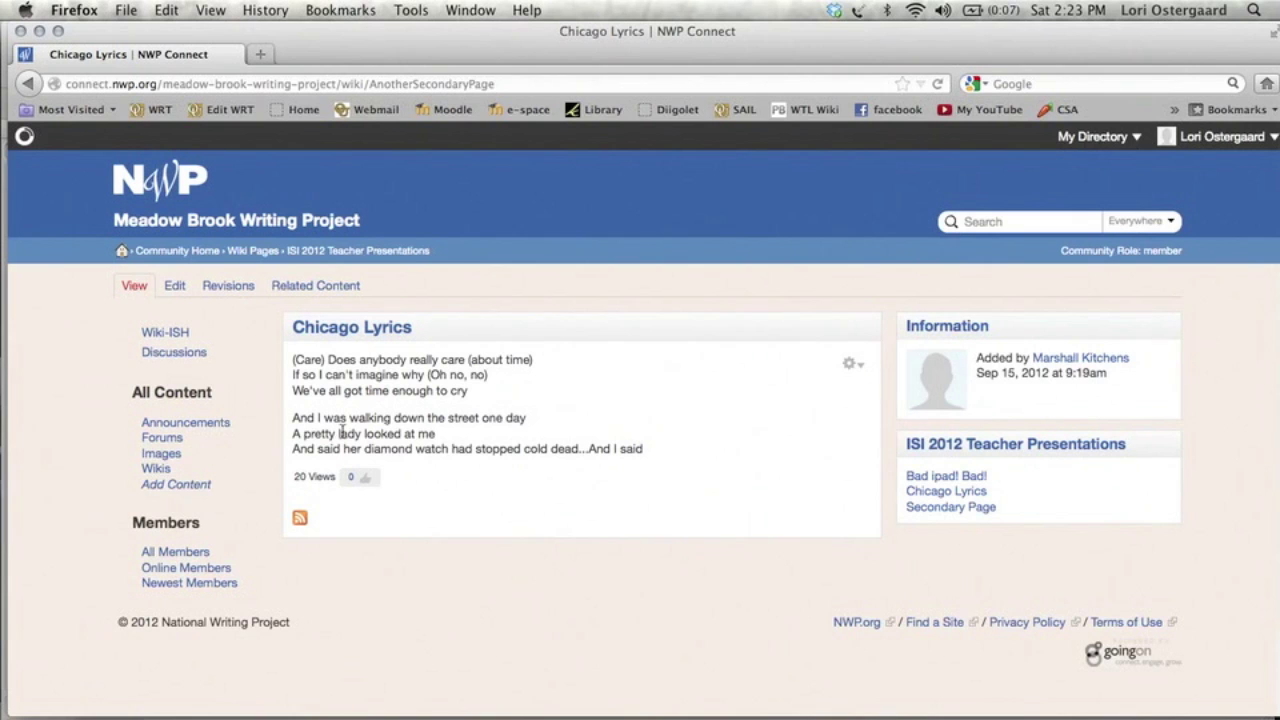
pyautogui.click(929, 452)
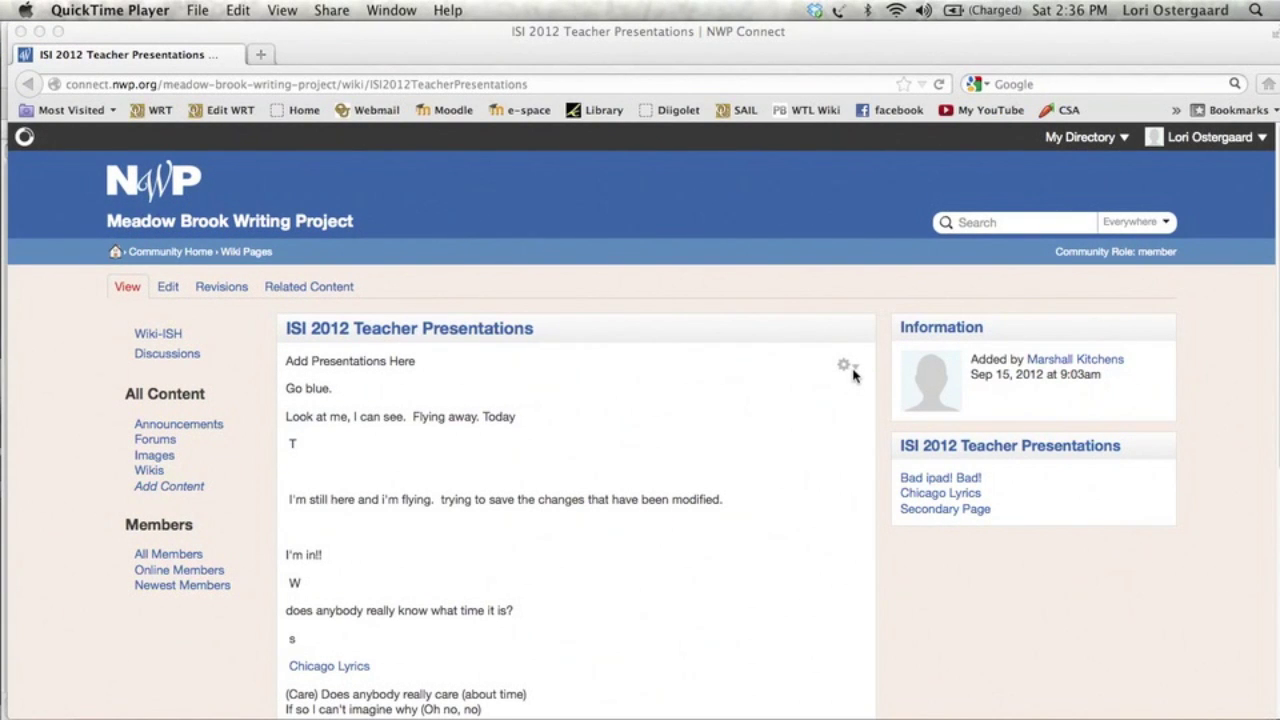
# Open the quick edit form of the ISI 2012 Teacher Presentations page and save it without changes.
pyautogui.click(856, 370)
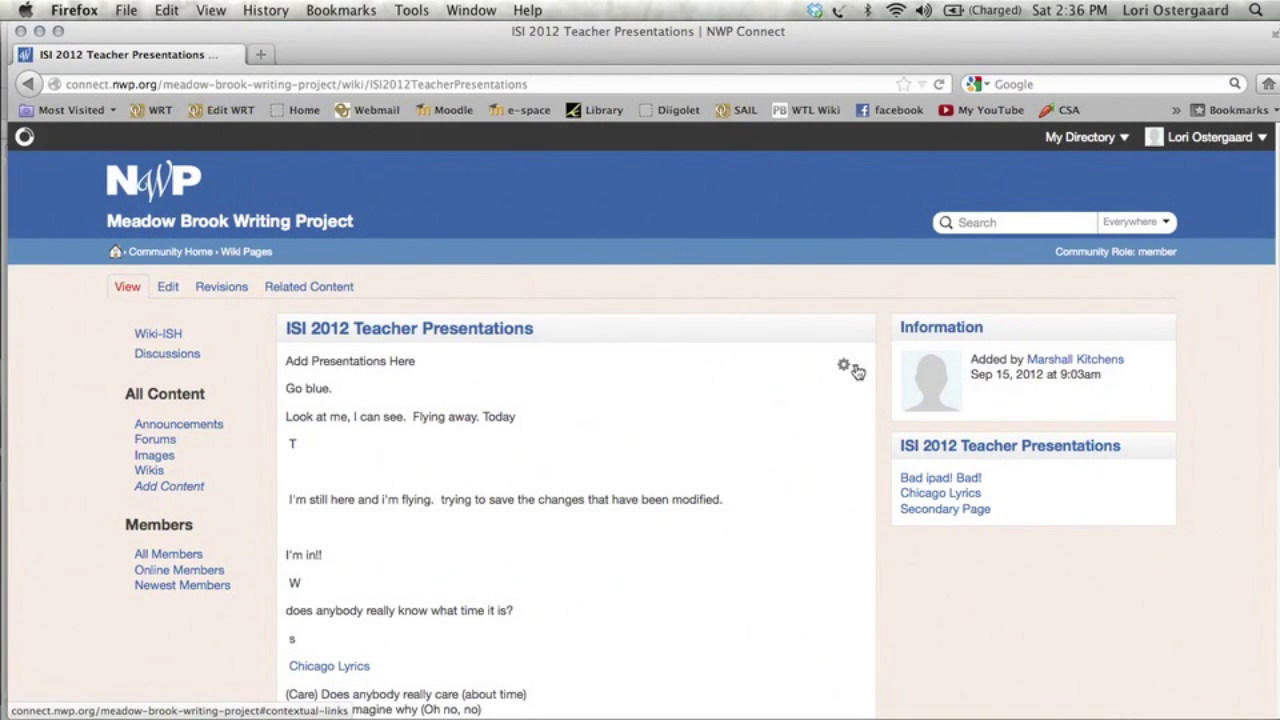
pyautogui.click(856, 370)
pyautogui.click(784, 381)
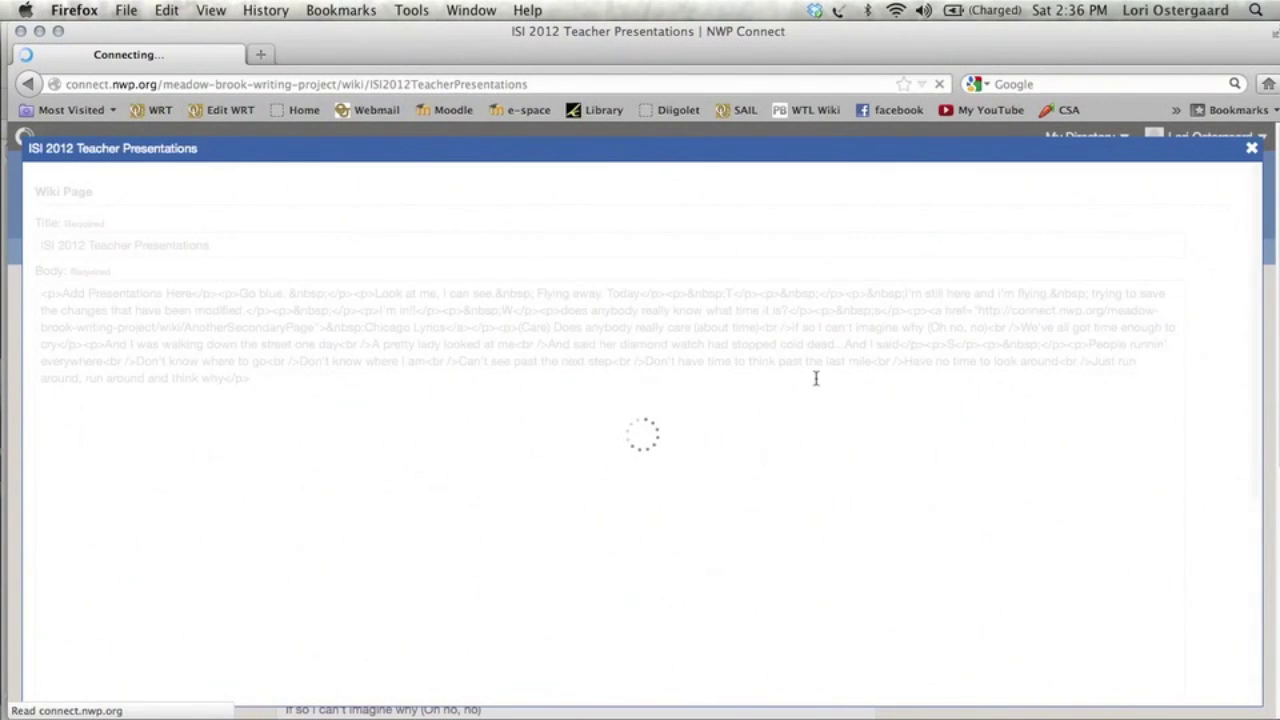
pyautogui.scroll(-5, 508, 305)
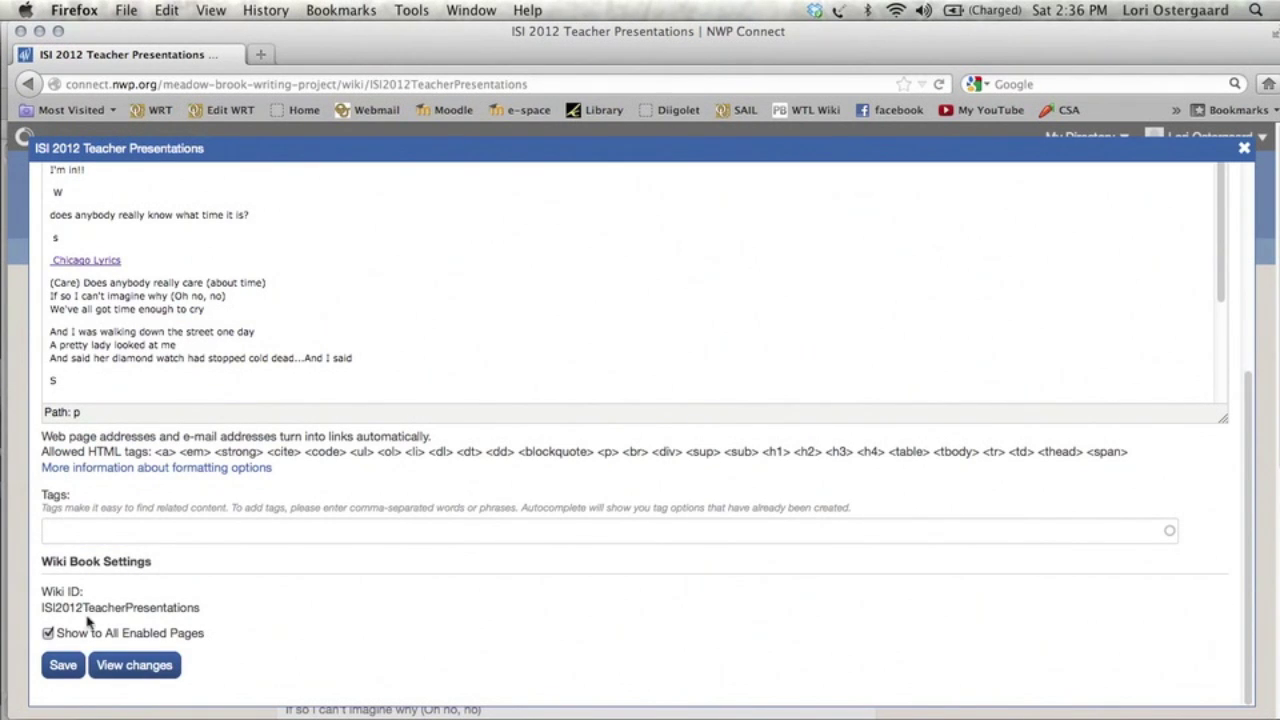
pyautogui.click(61, 666)
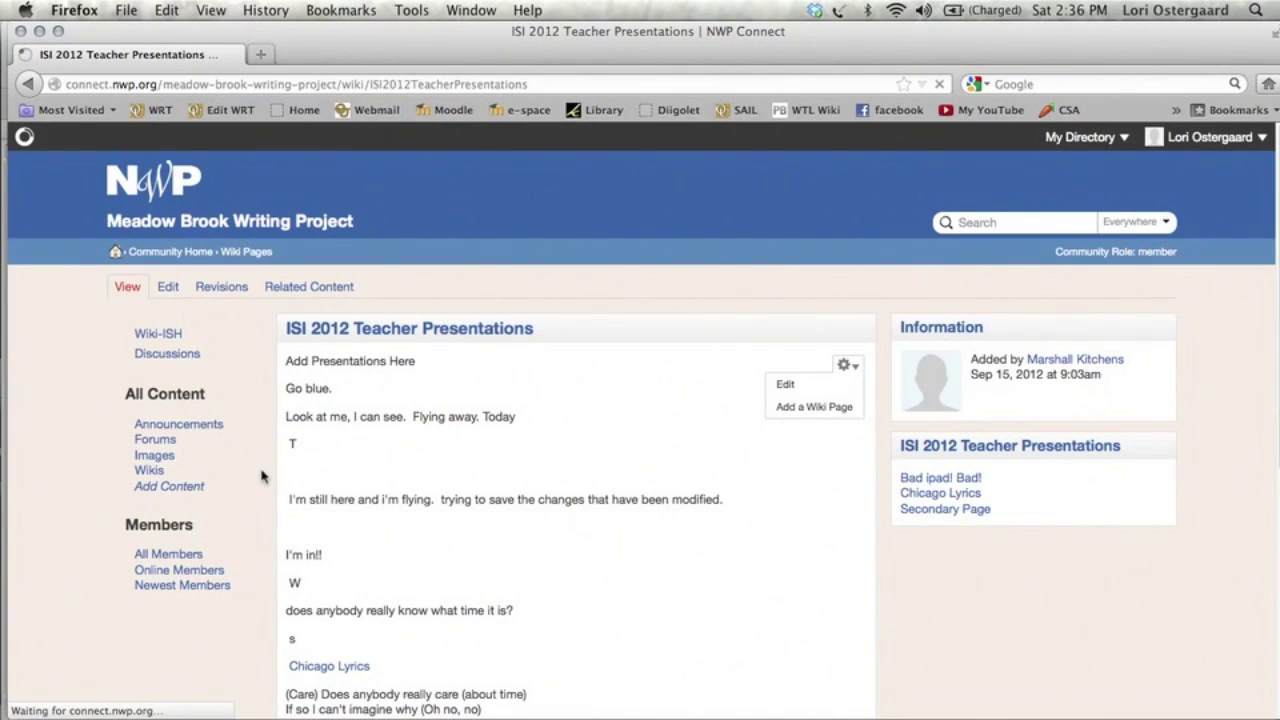
# Open the full editor of the ISI 2012 Teacher Presentations page and start creating a File asset under Files & Media.
pyautogui.click(168, 289)
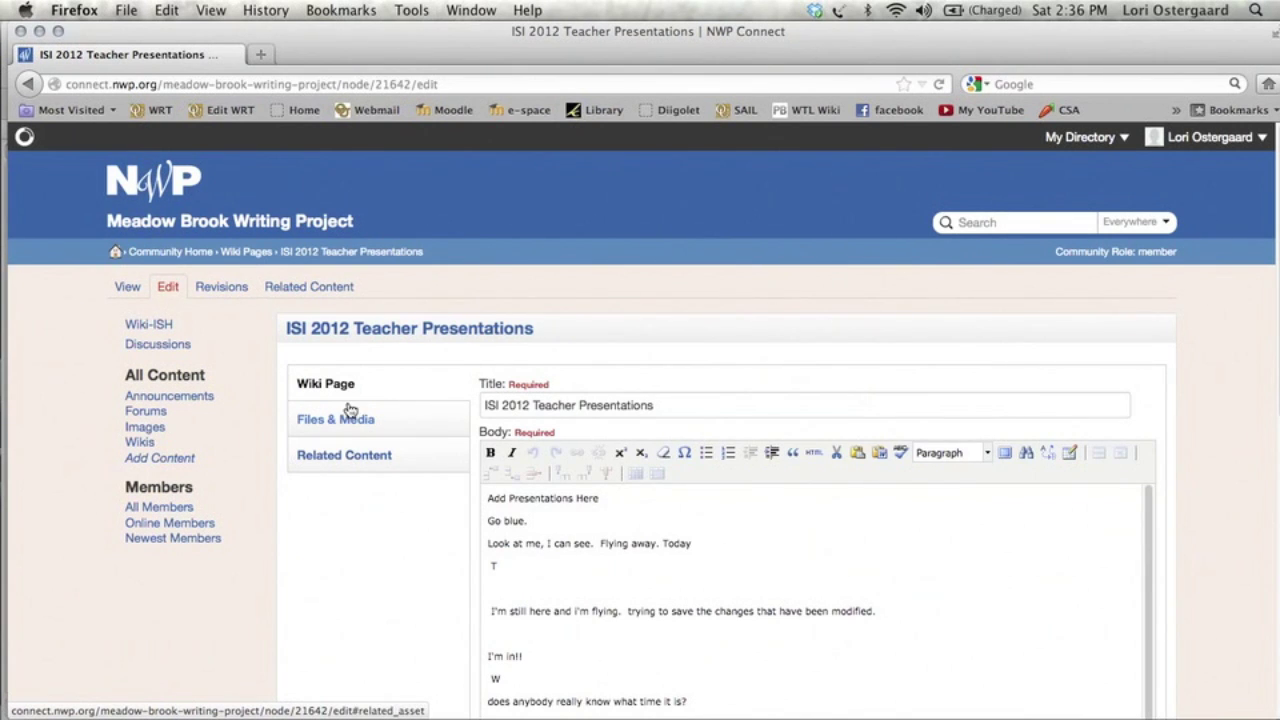
pyautogui.click(350, 418)
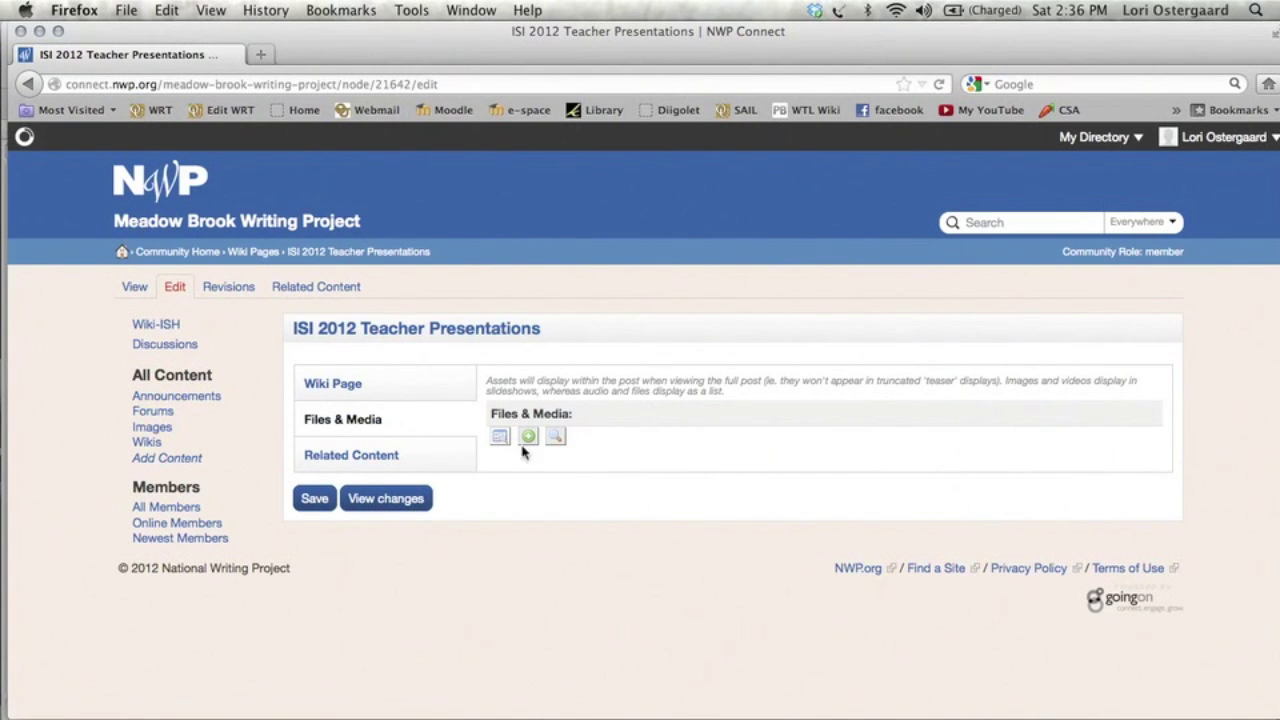
pyautogui.click(529, 438)
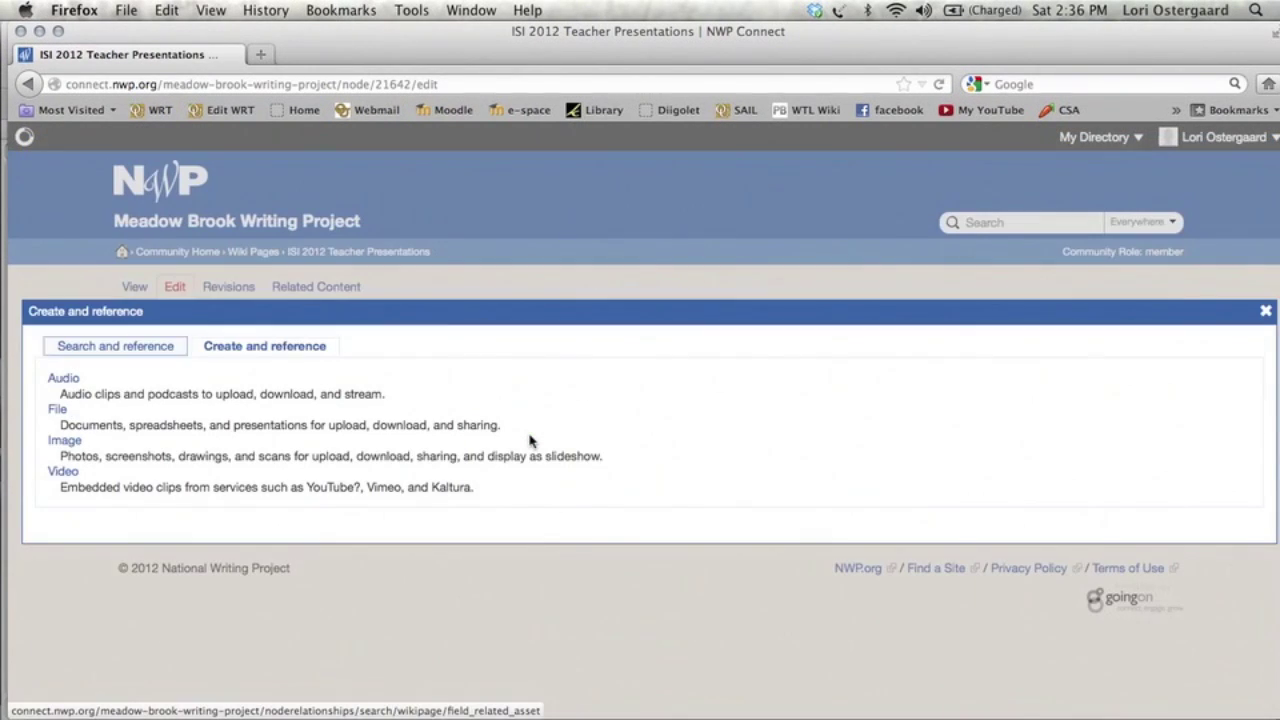
pyautogui.click(57, 410)
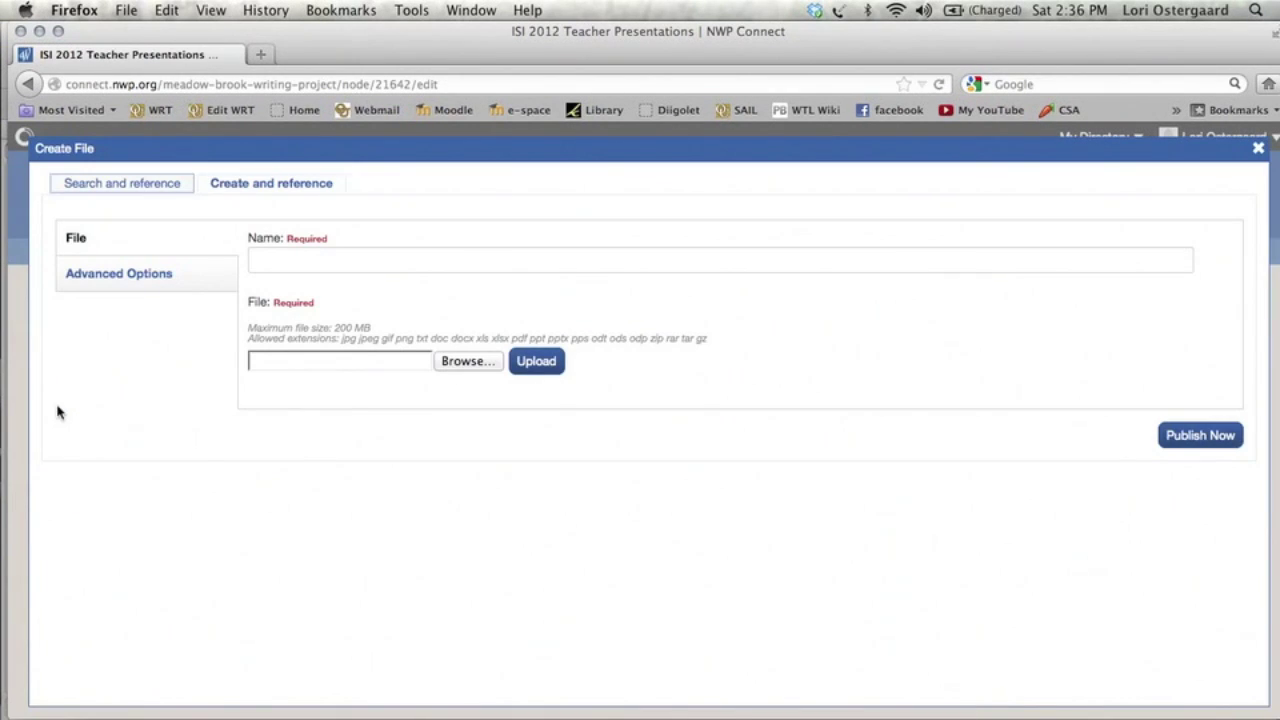
# Choose the "Learning Narrative...102 Fall 2012.pdf" file from the Desktop for the new File asset.
pyautogui.click(401, 270)
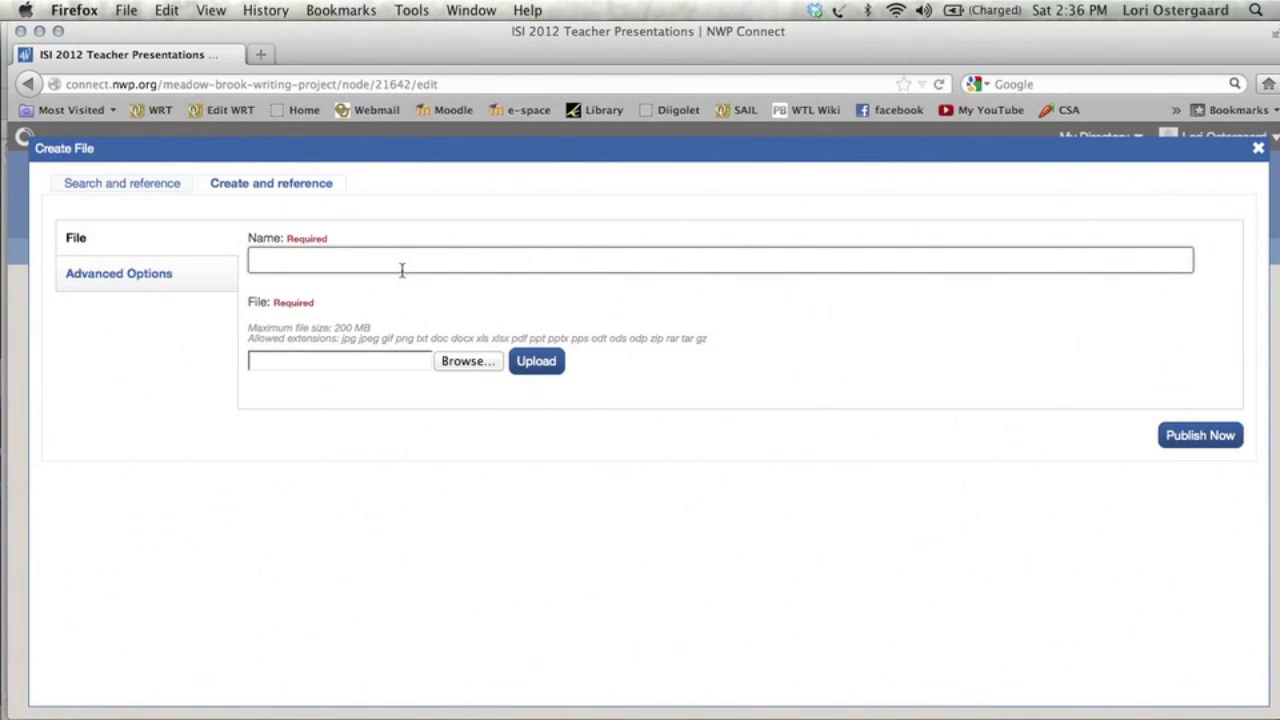
pyautogui.click(467, 361)
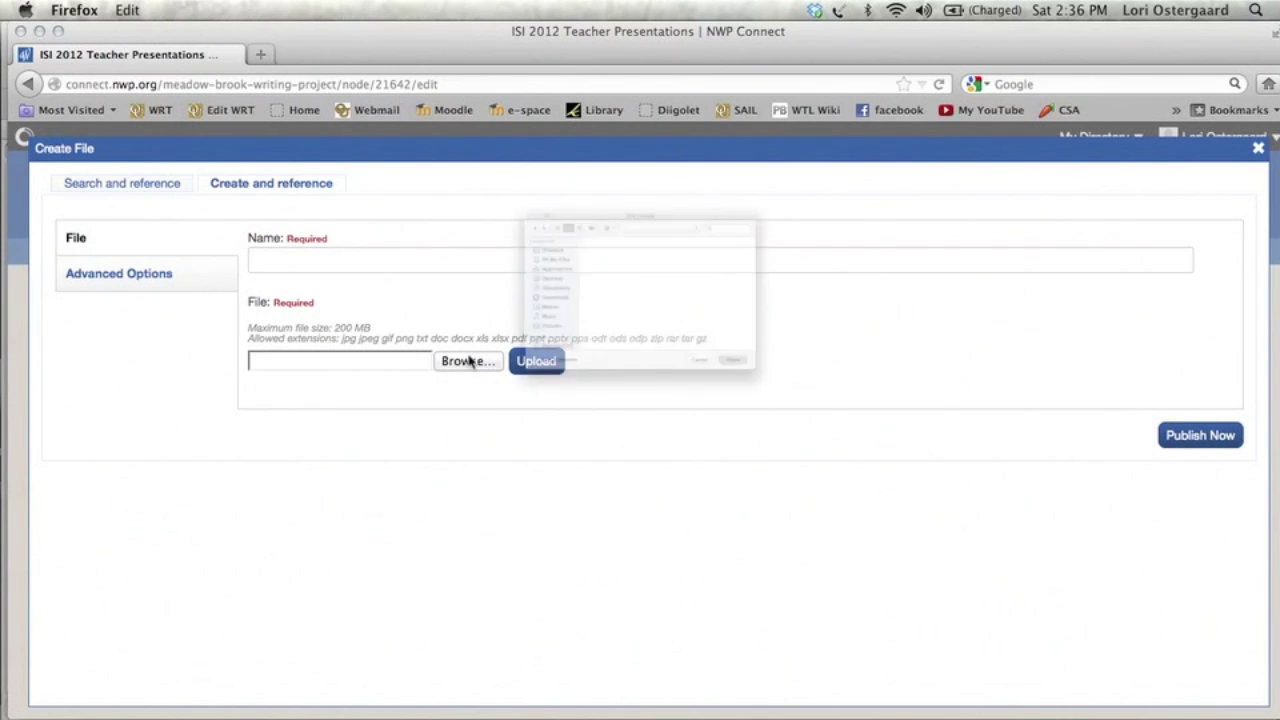
pyautogui.click(564, 283)
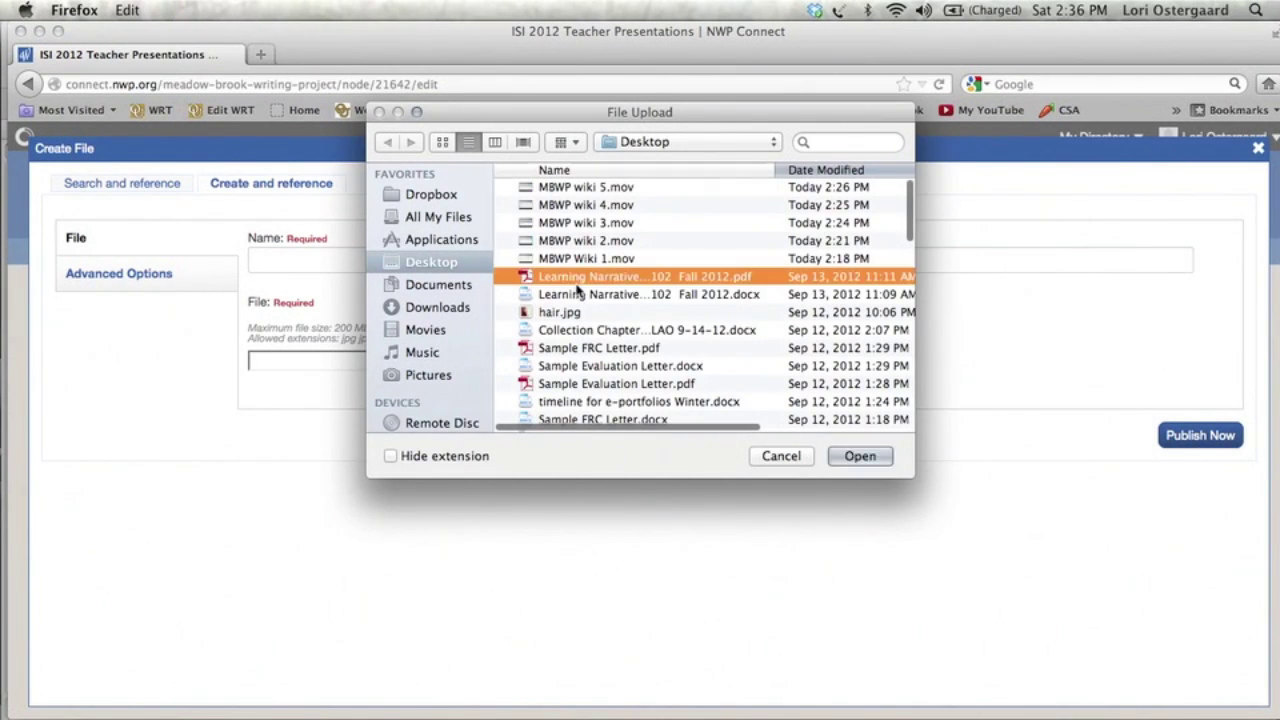
pyautogui.click(846, 457)
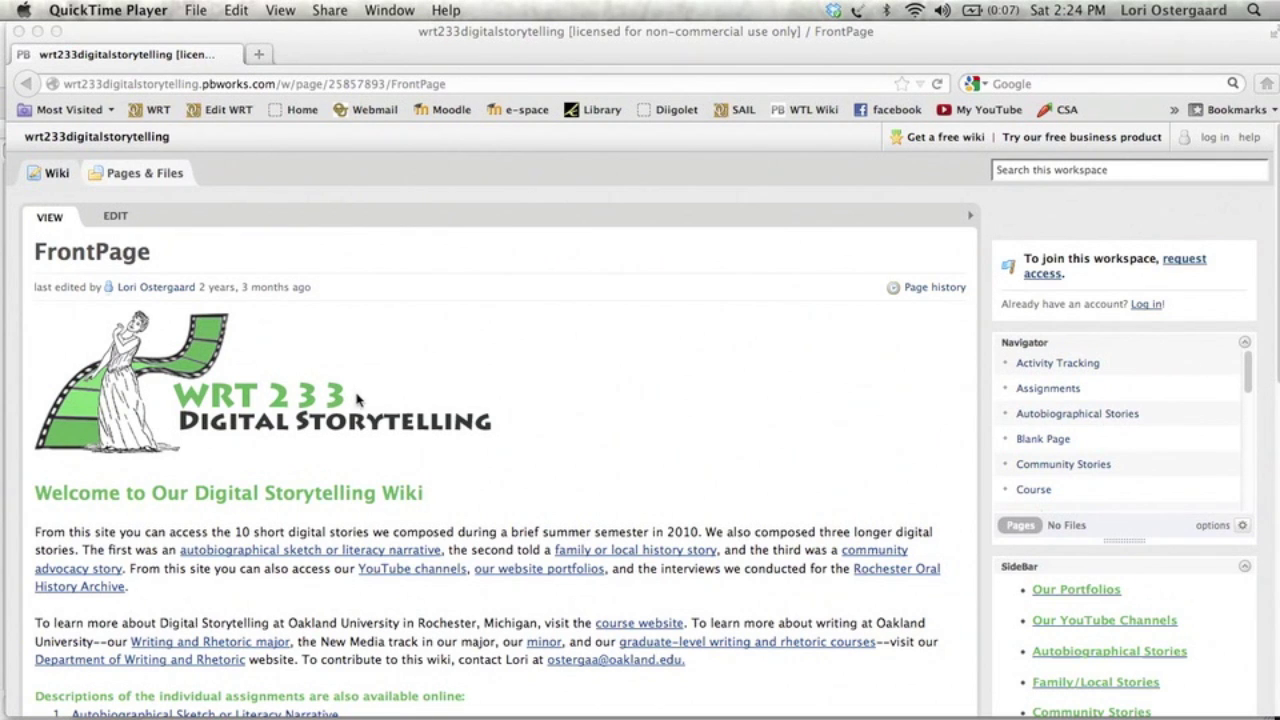
# Open the Short Stories 1-6 page of the WRT 233 Digital Storytelling wiki and examine its lists of story links.
pyautogui.scroll(-4, 430, 450)
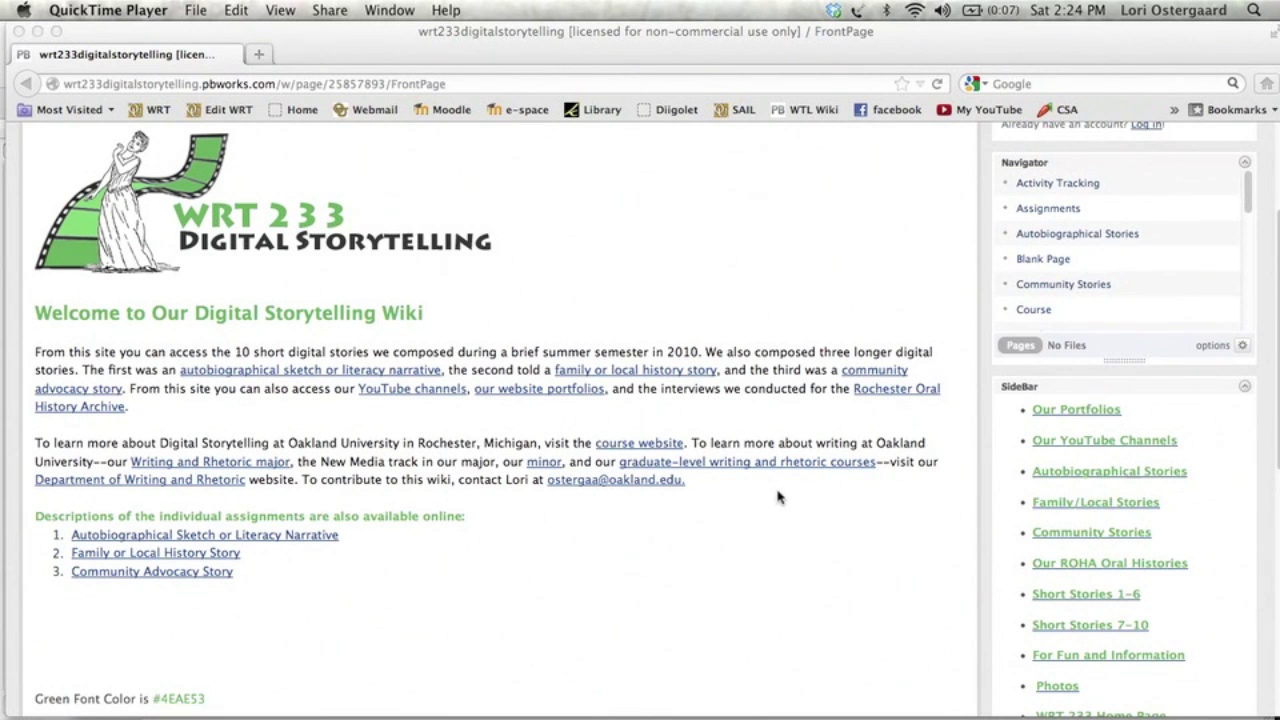
pyautogui.click(1053, 598)
pyautogui.click(1053, 598)
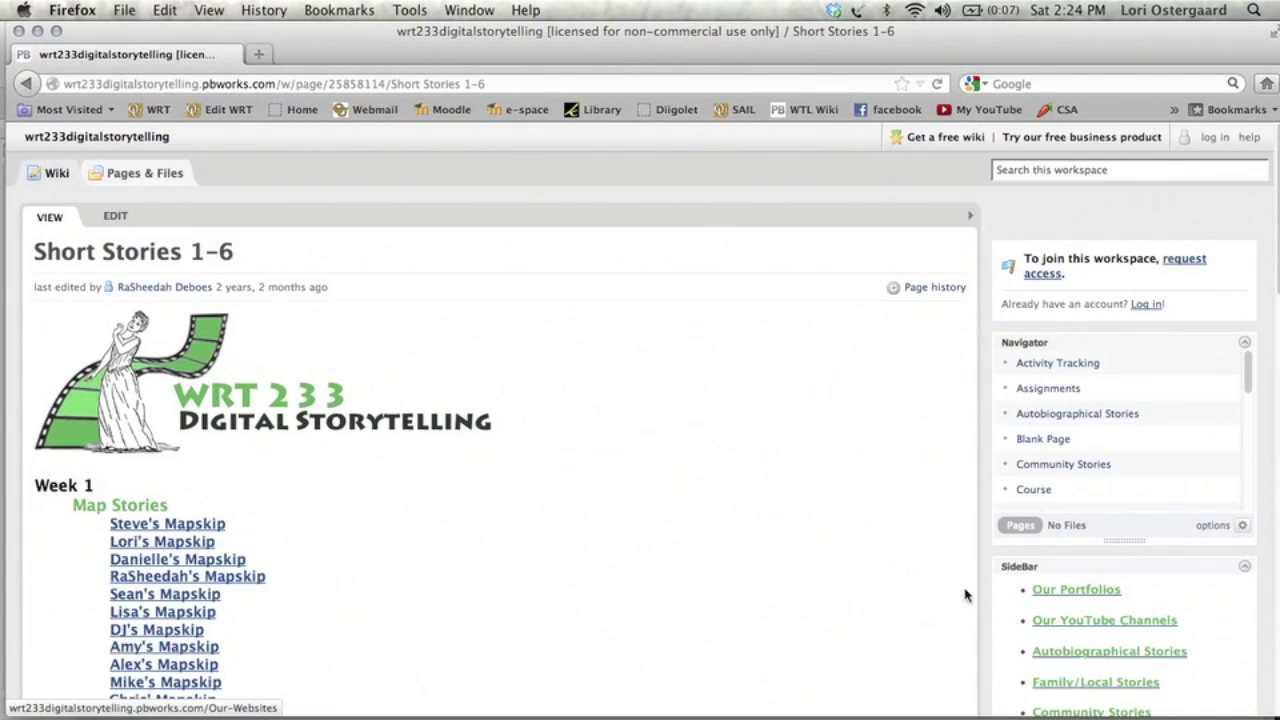
pyautogui.scroll(-5, 725, 582)
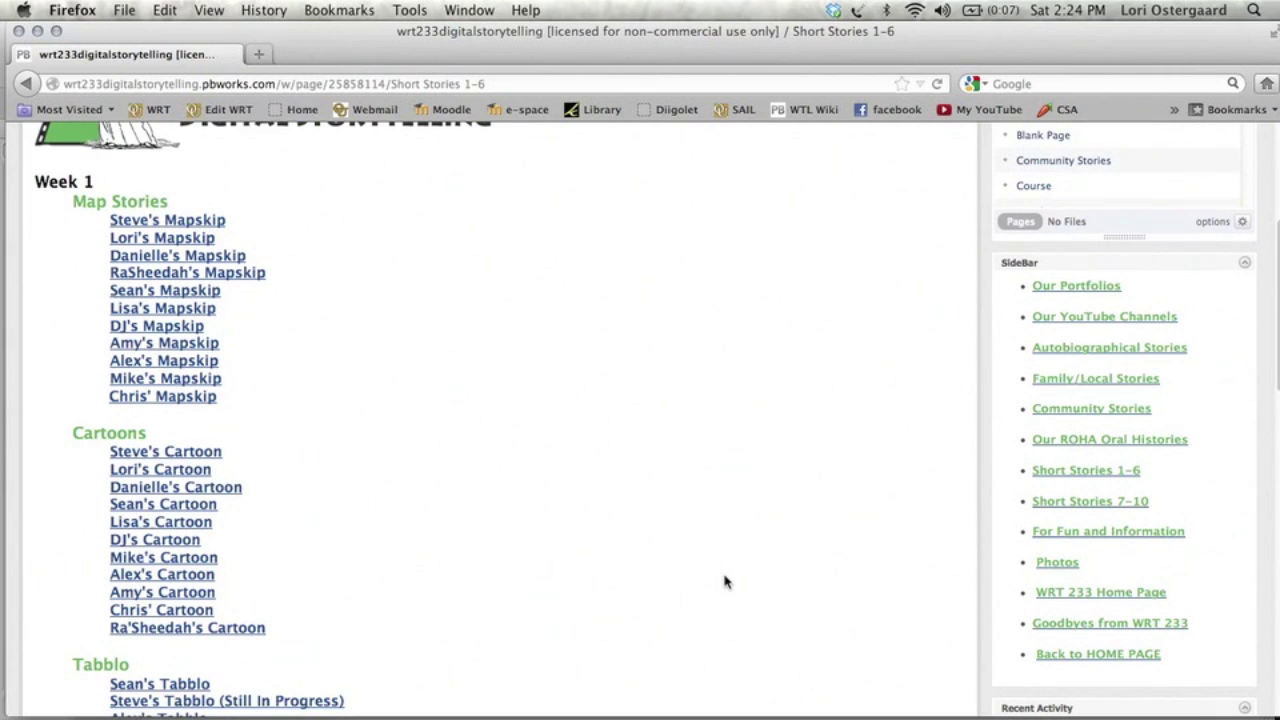
# Look through the pictures on the wiki's Photos page and open Our Portfolios.
pyautogui.click(1060, 565)
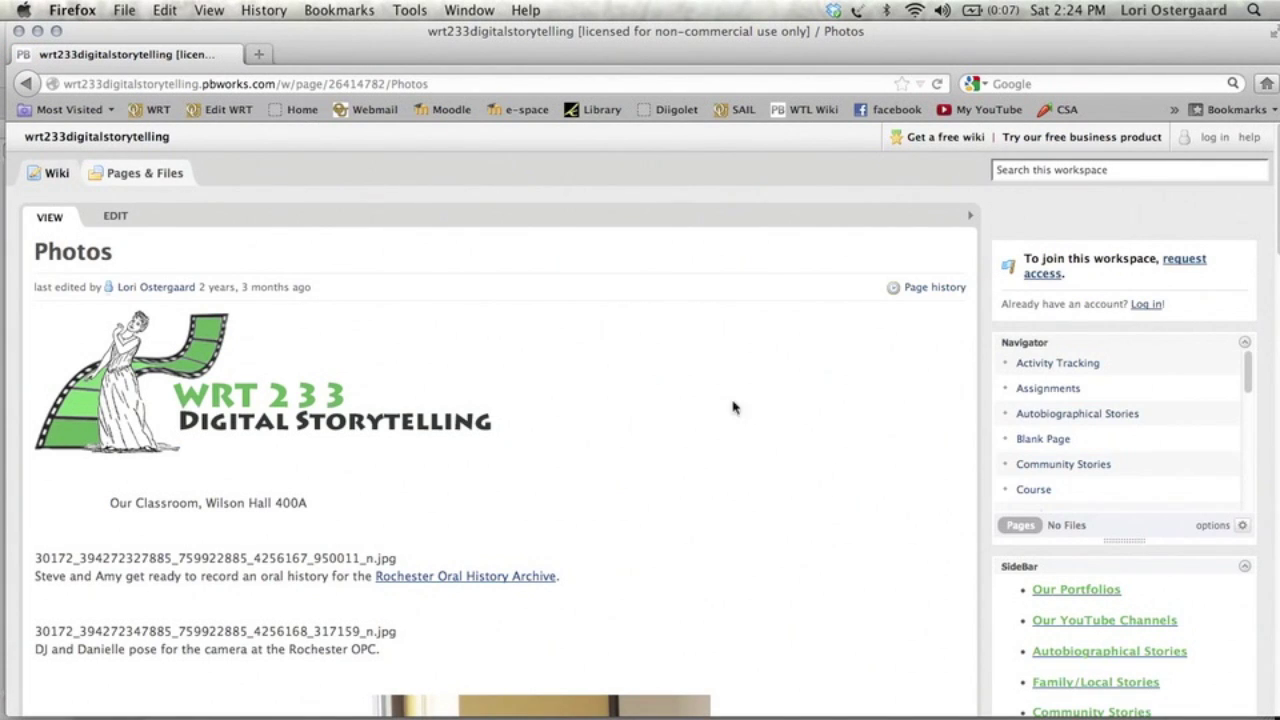
pyautogui.scroll(-5, 726, 390)
pyautogui.scroll(-12, 726, 390)
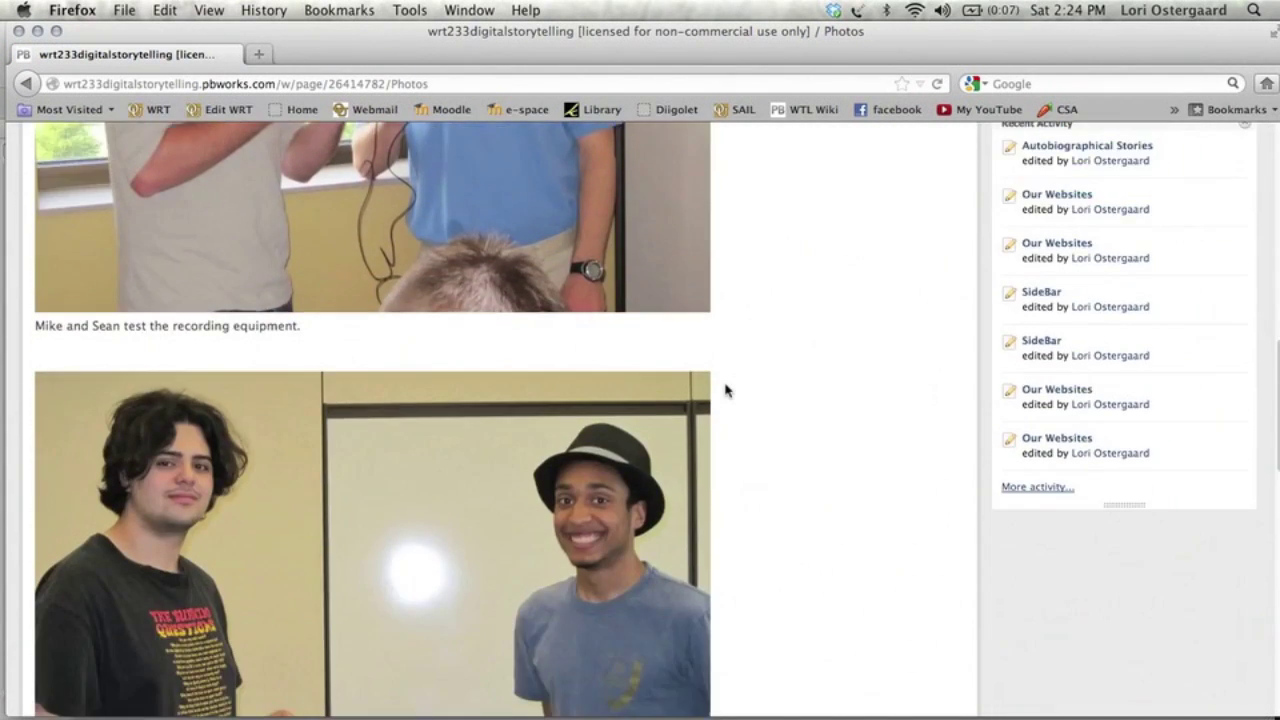
pyautogui.scroll(-6, 726, 390)
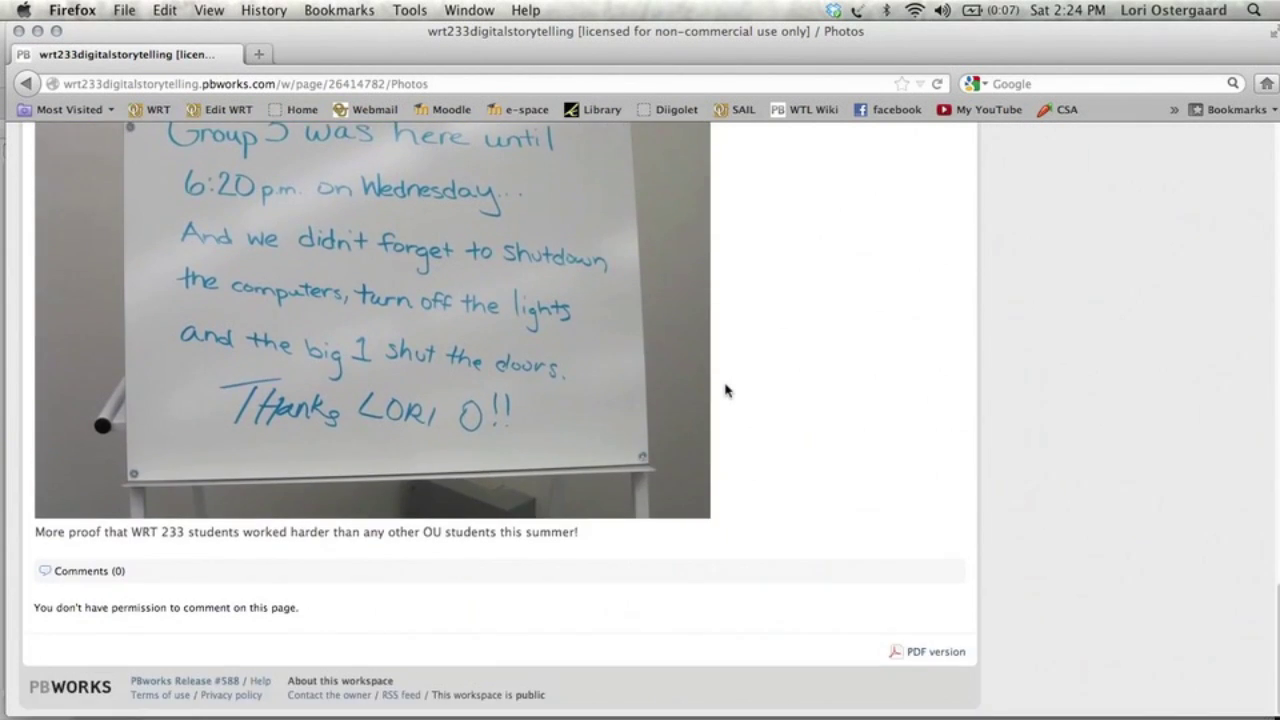
pyautogui.scroll(20, 726, 390)
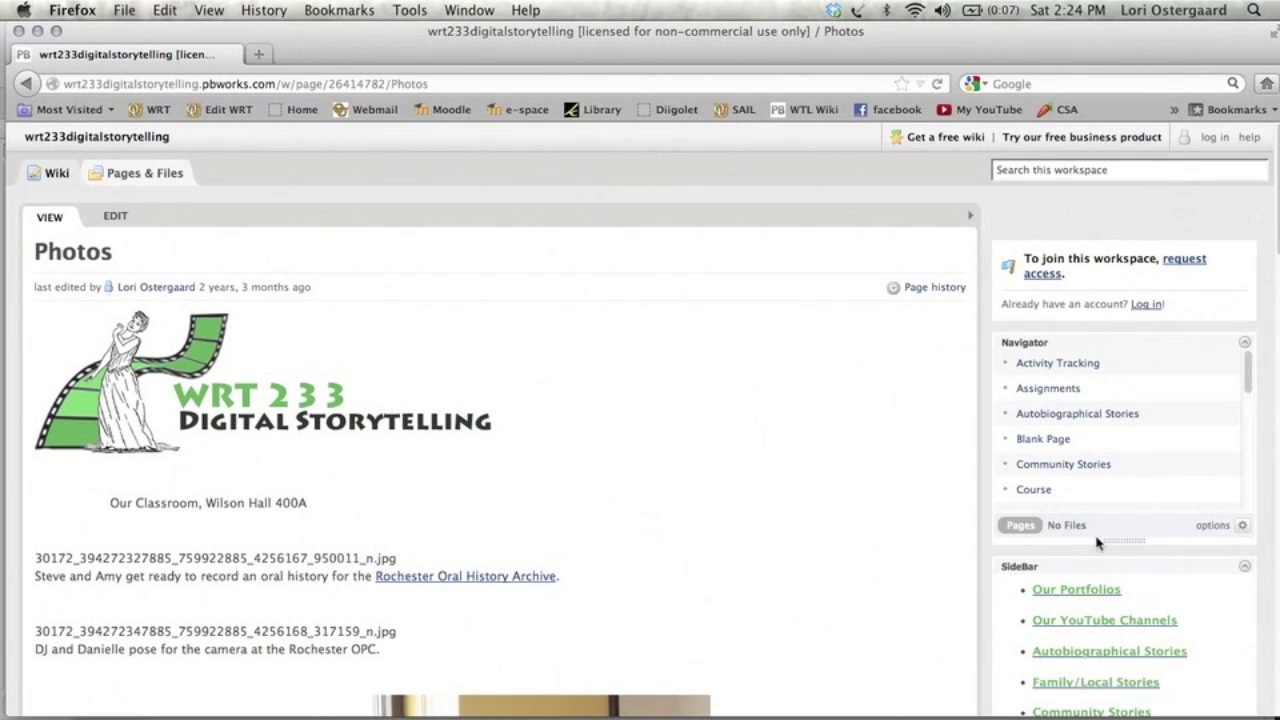
pyautogui.click(1083, 596)
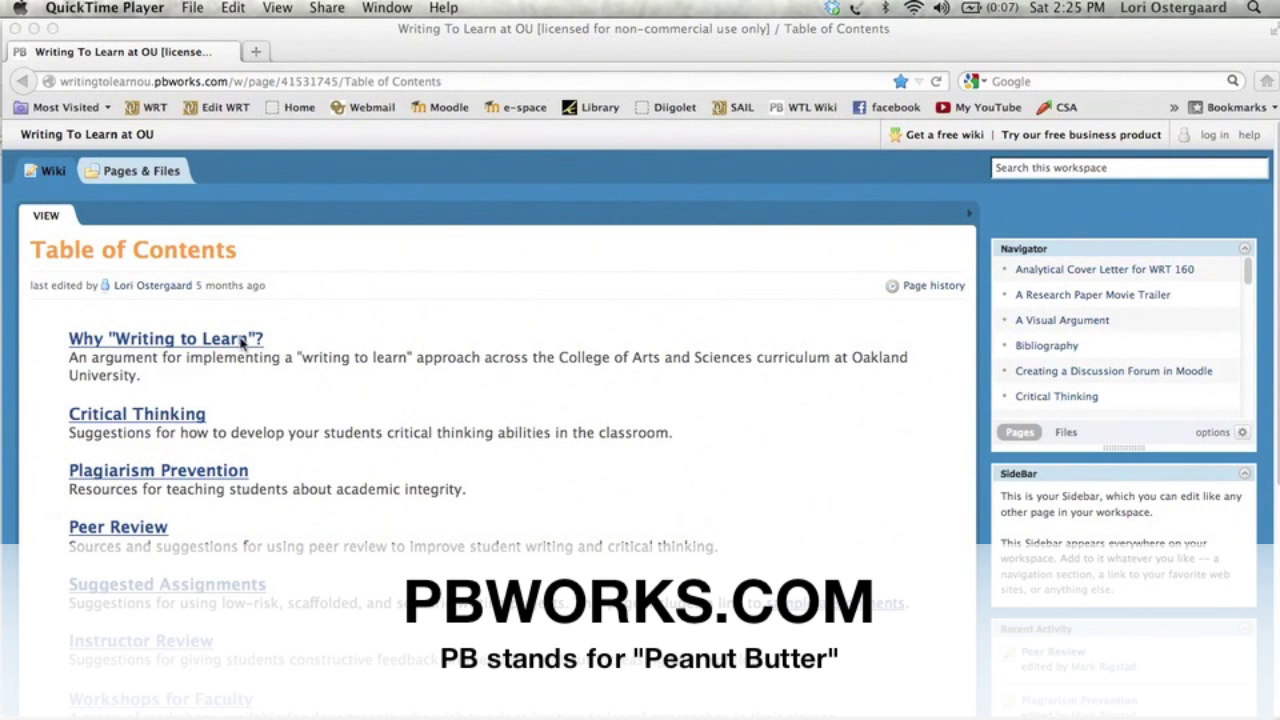
# Review the Table of Contents of the Writing To Learn at OU wiki and open Suggested Assignments.
pyautogui.scroll(-5, 306, 393)
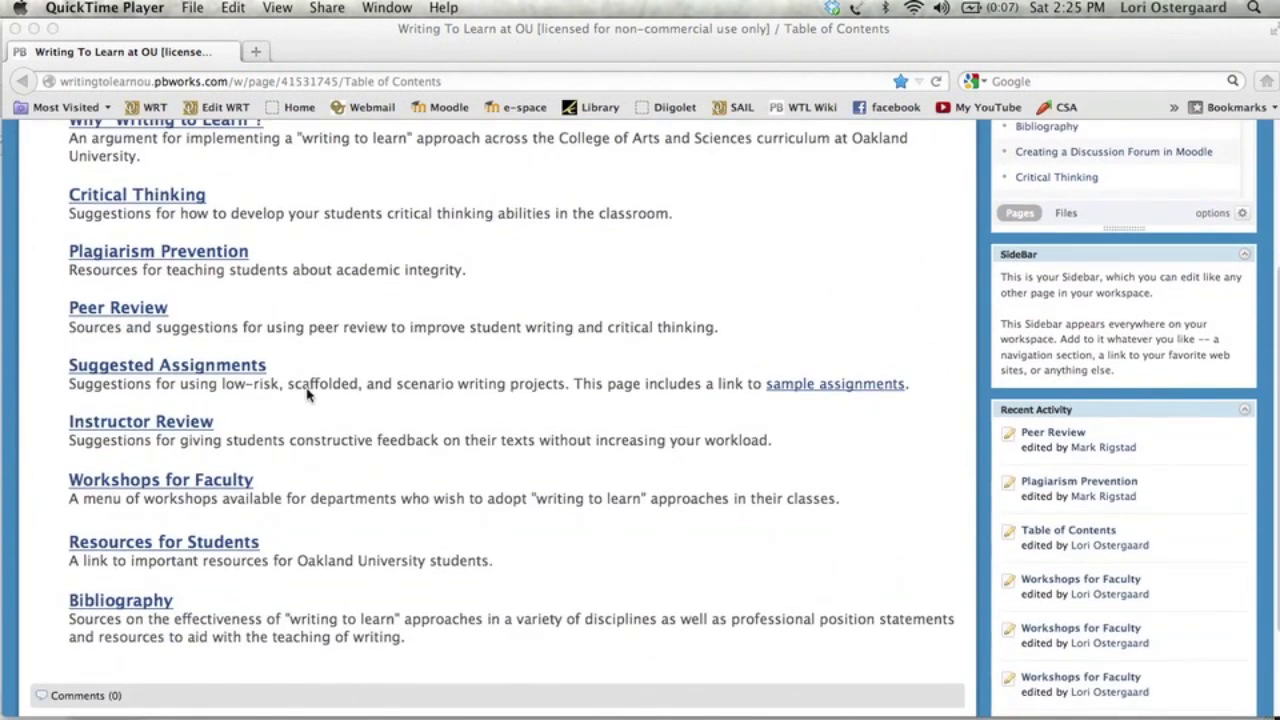
pyautogui.click(238, 372)
pyautogui.click(238, 372)
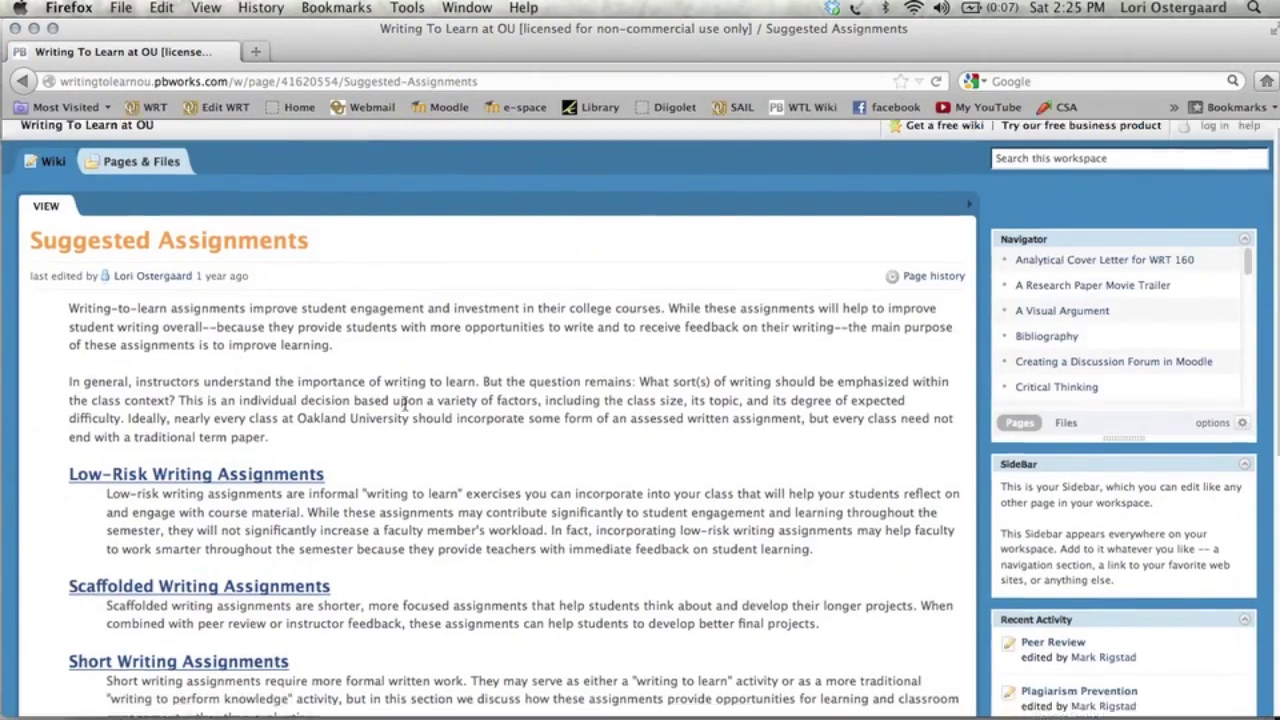
# Open the Low-Risk Writing Assignments page from Suggested Assignments and examine its guidance and assignment suggestions.
pyautogui.scroll(-4, 405, 410)
pyautogui.click(312, 265)
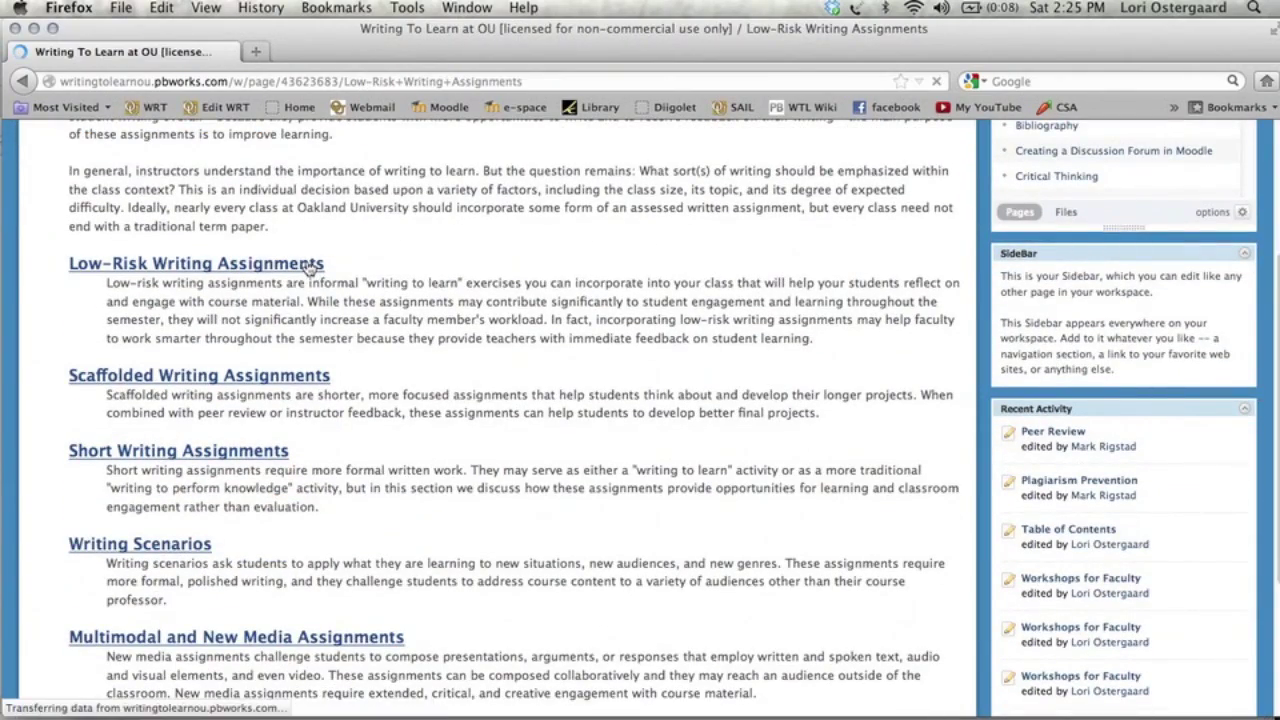
pyautogui.scroll(-20, 428, 288)
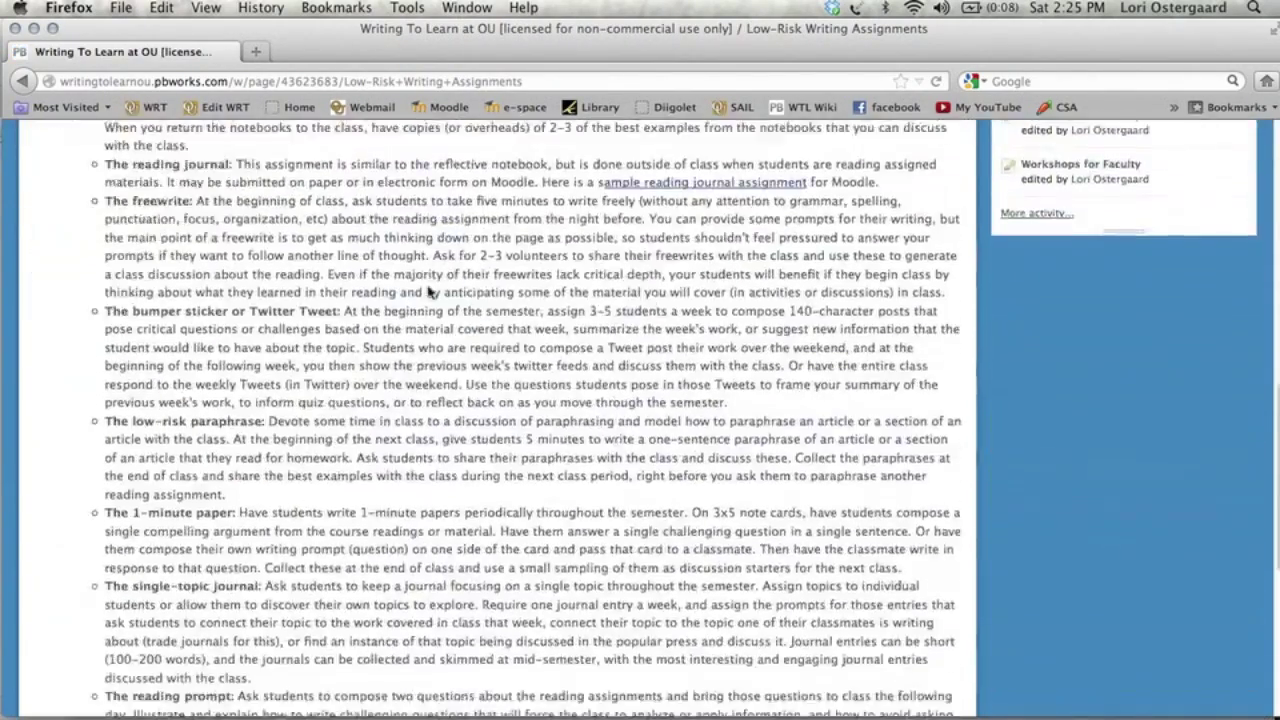
pyautogui.scroll(20, 428, 288)
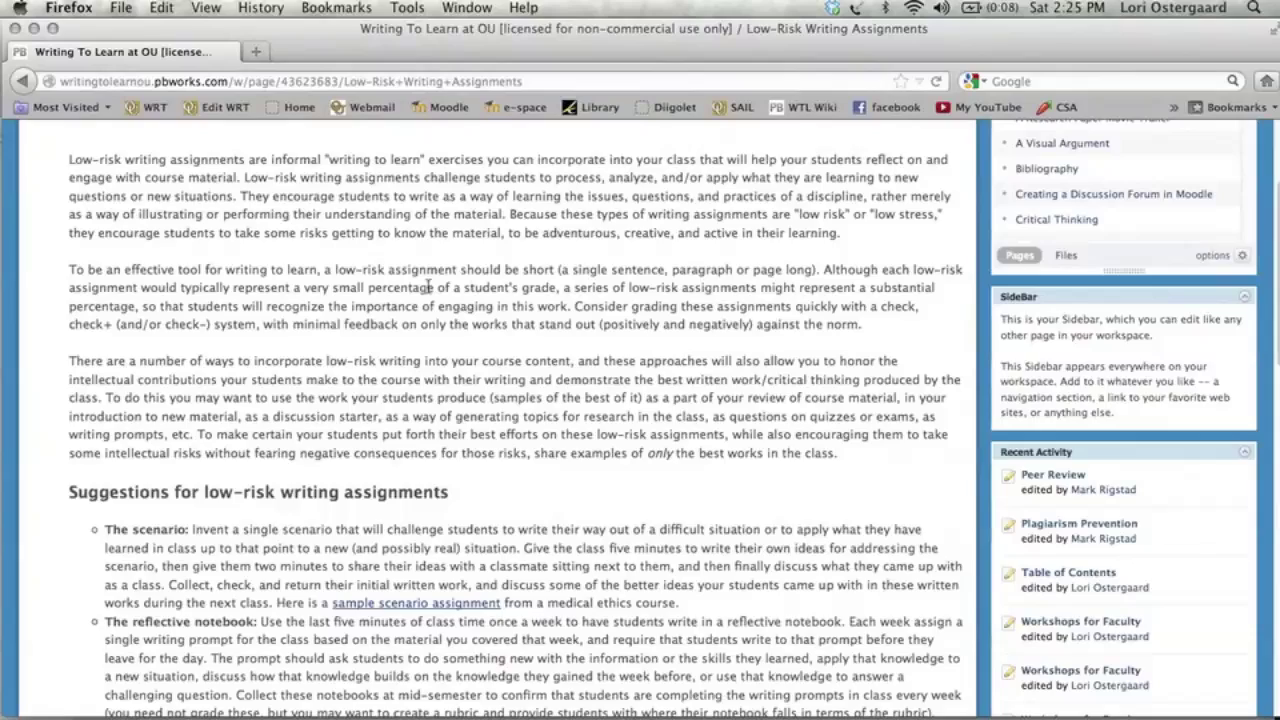
pyautogui.scroll(4, 428, 288)
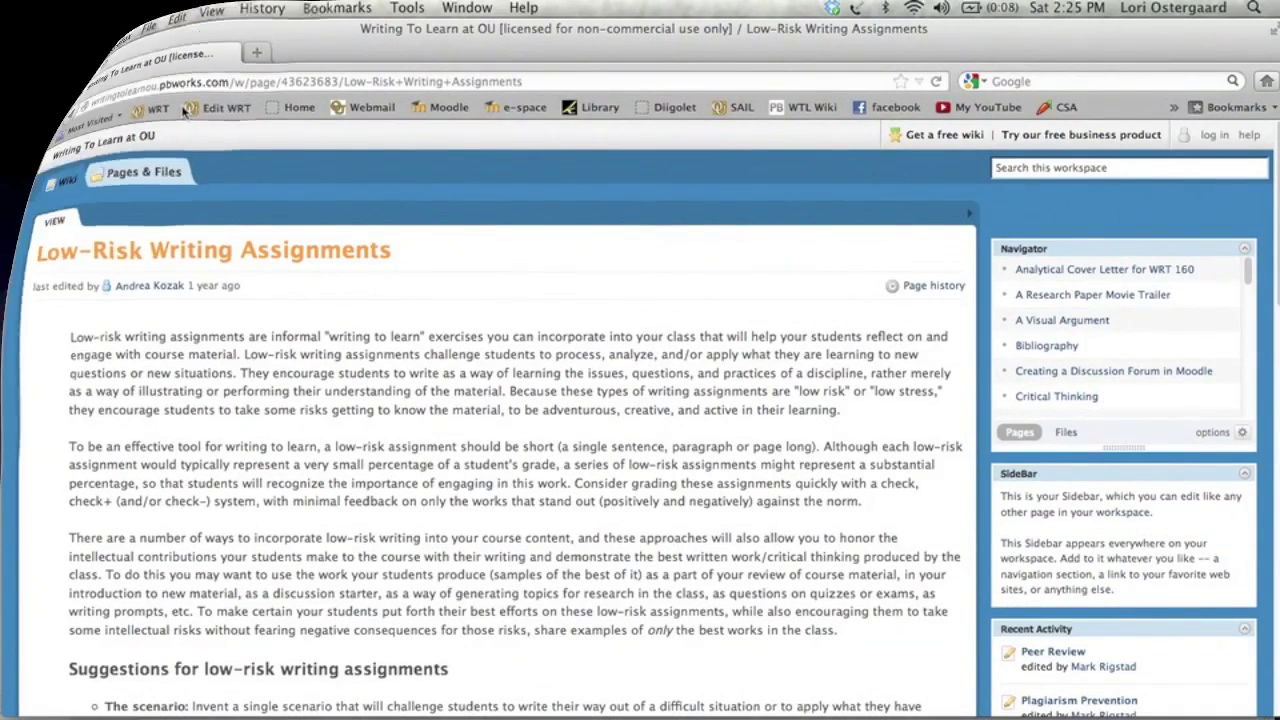